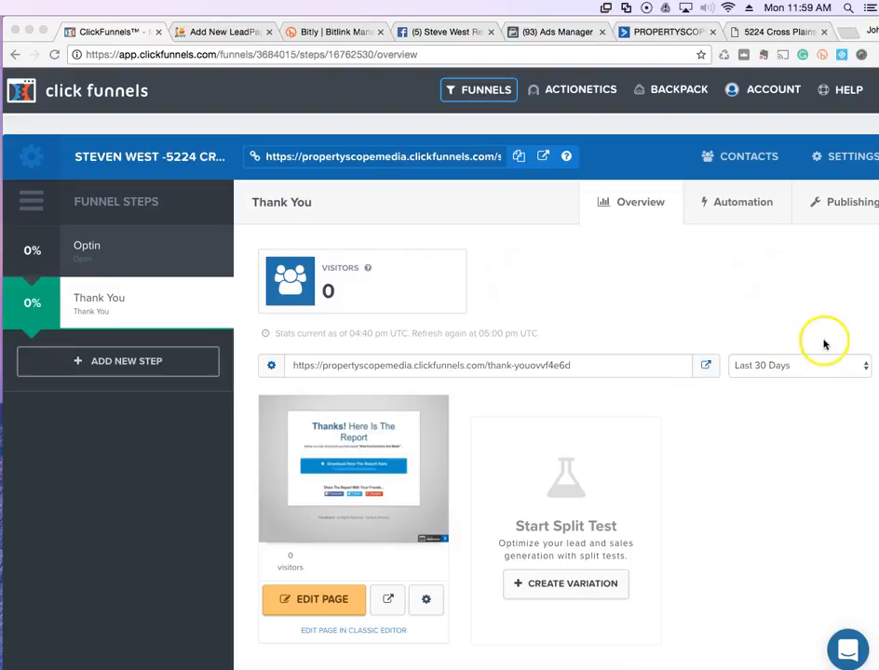
# Open the Thank You page in the page editor and start editing its headline.
pyautogui.click(401, 499)
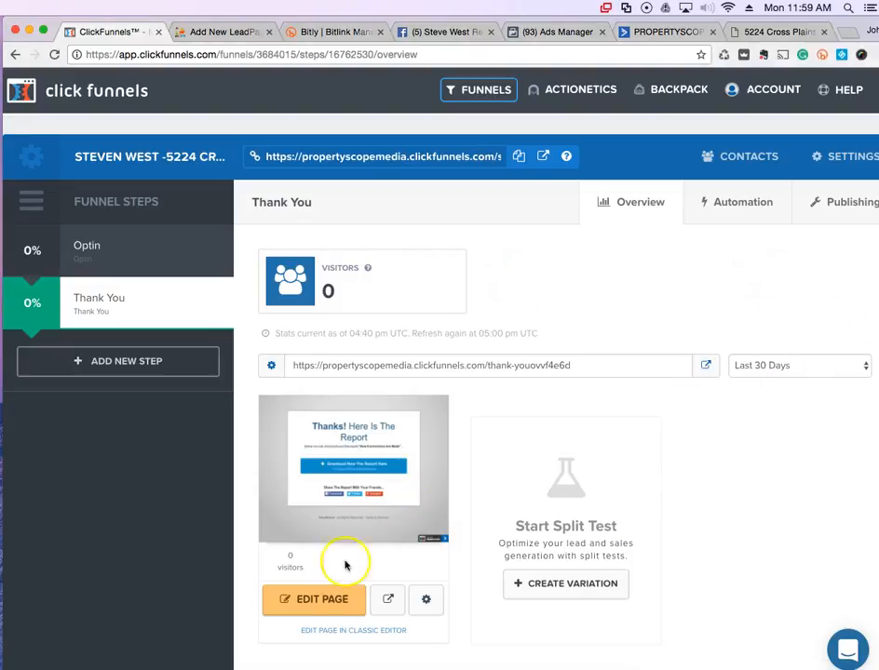
pyautogui.click(322, 603)
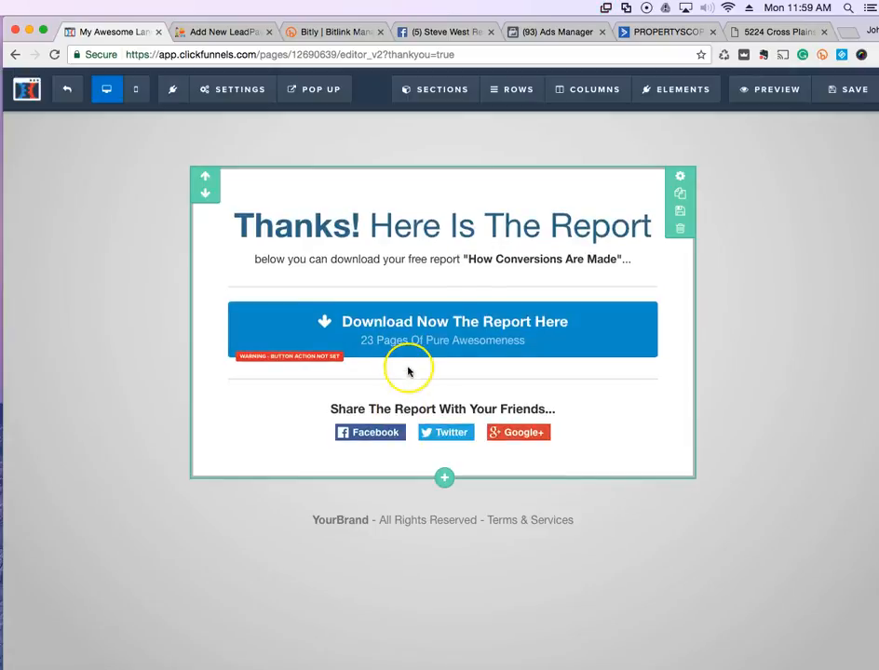
pyautogui.click(230, 231)
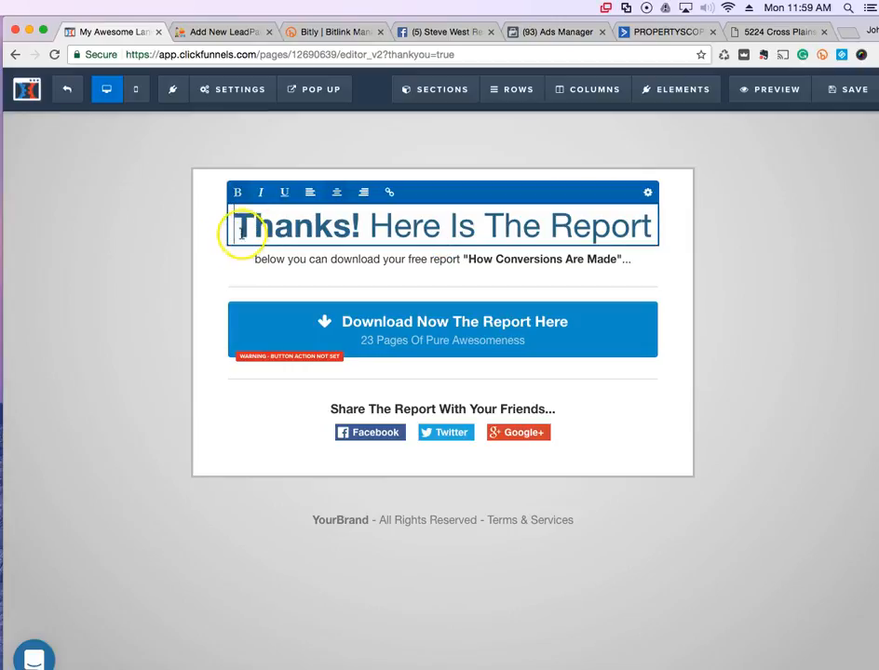
# Rewrite the headline as 'Almost There!'.
pyautogui.moveTo(231, 229); pyautogui.dragTo(658, 223)
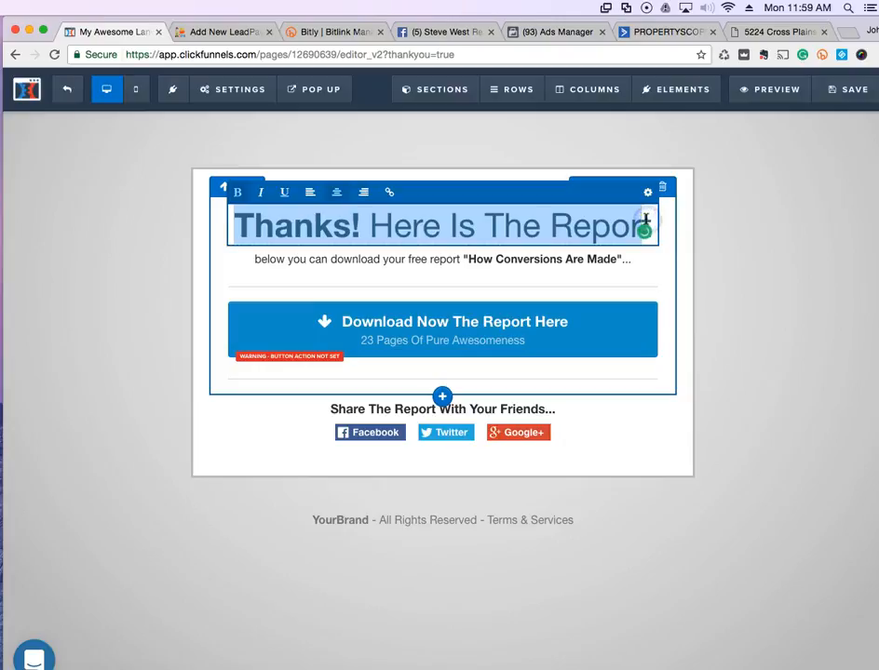
pyautogui.write('Atlmost SThere')
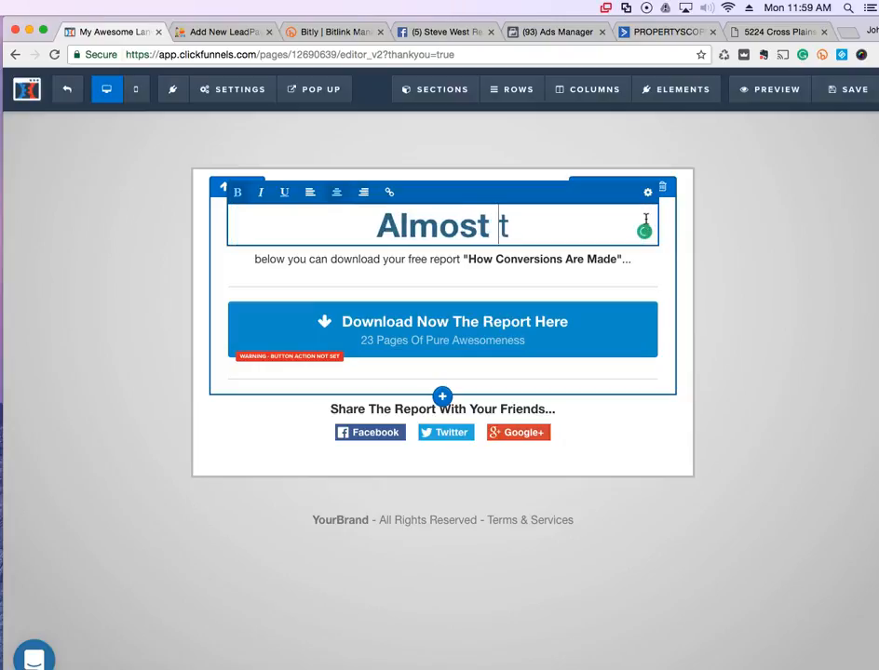
pyautogui.press('BackSpace')
pyautogui.press('BackSpace')
pyautogui.press('BackSpace')
pyautogui.press('BackSpace')
pyautogui.press('BackSpace')
pyautogui.press('BackSpace')
pyautogui.write('There')
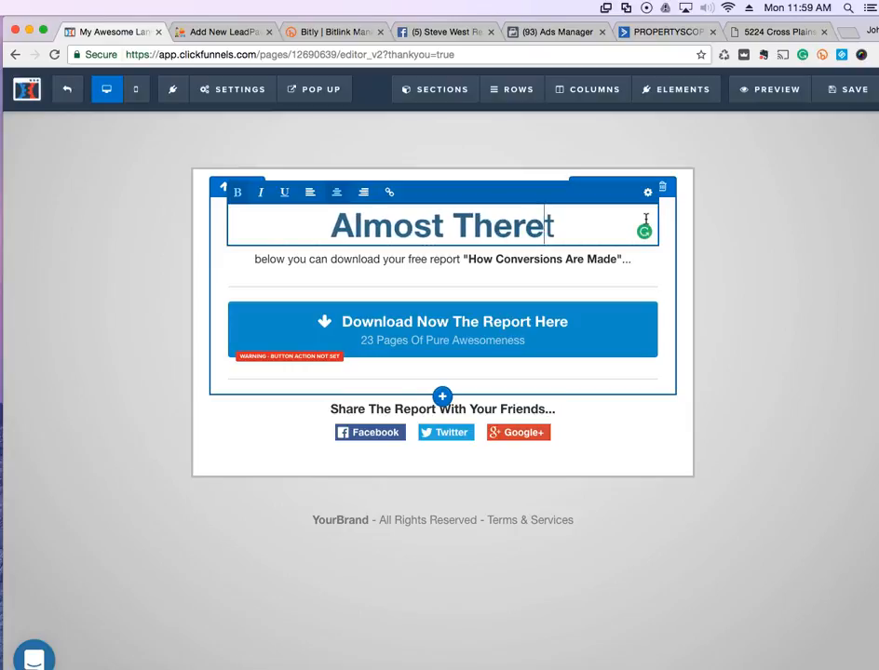
pyautogui.write('!')
pyautogui.press('Delete')
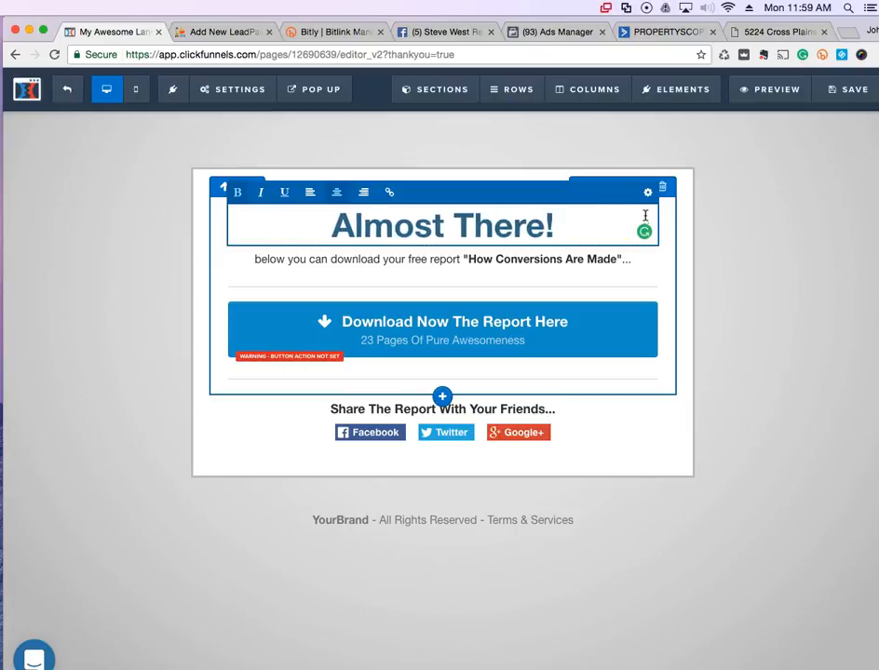
pyautogui.click(275, 261)
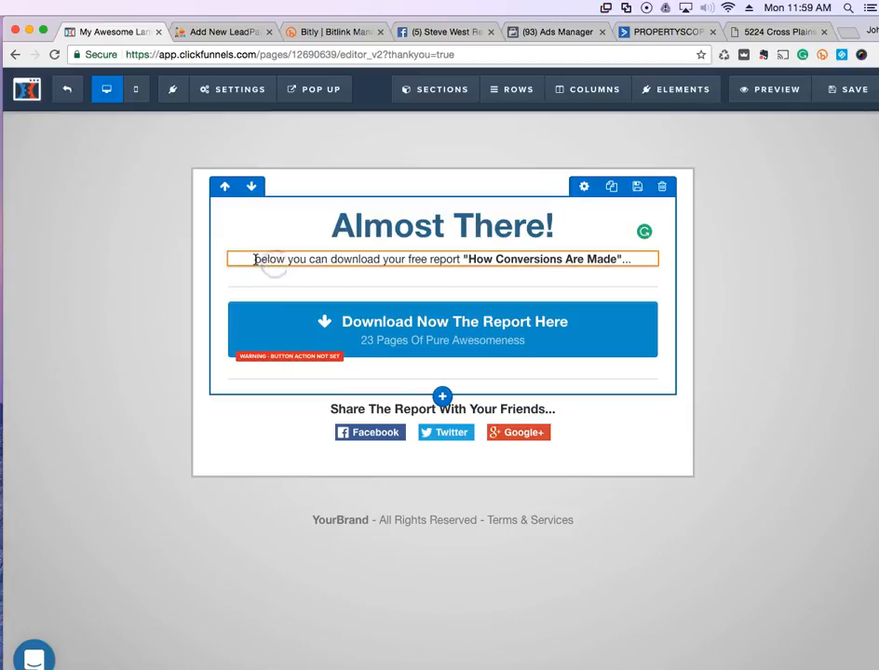
# Make the subheadline 'Please answer our brief 4 question survey below...' plus 'We will build a property search around your answers!'.
pyautogui.tripleClick(257, 260)
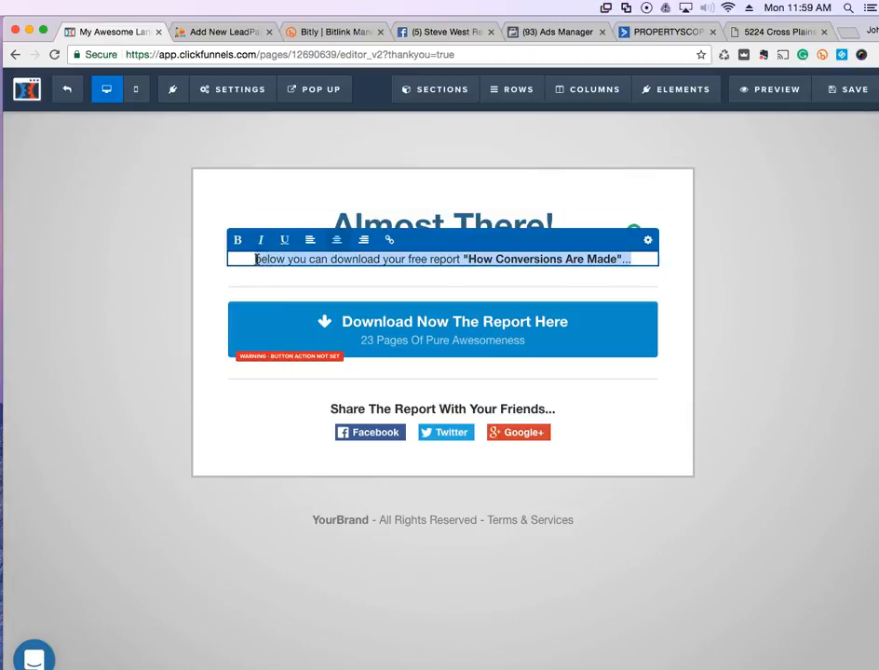
pyautogui.write('P')
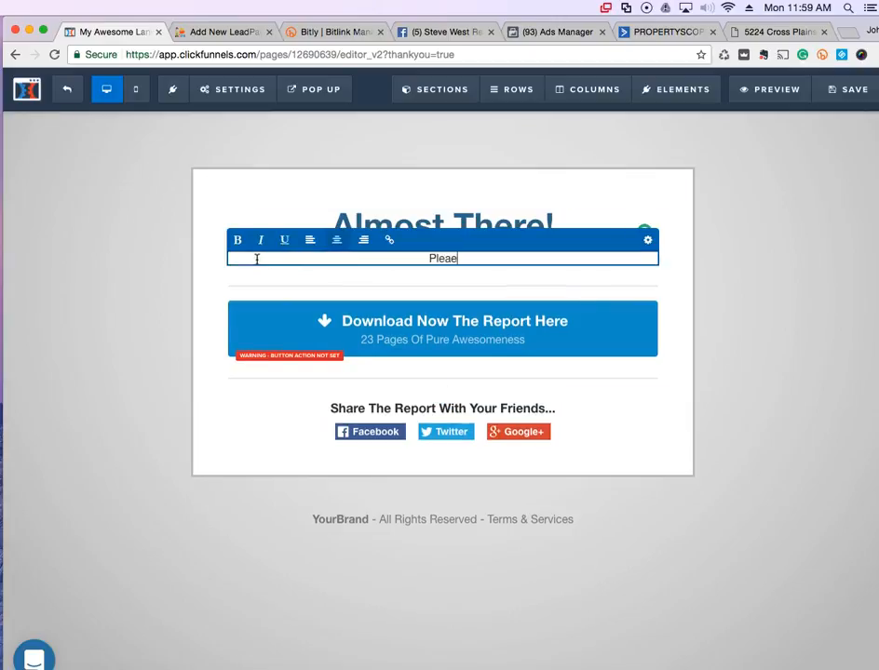
pyautogui.write('lease answer our br')
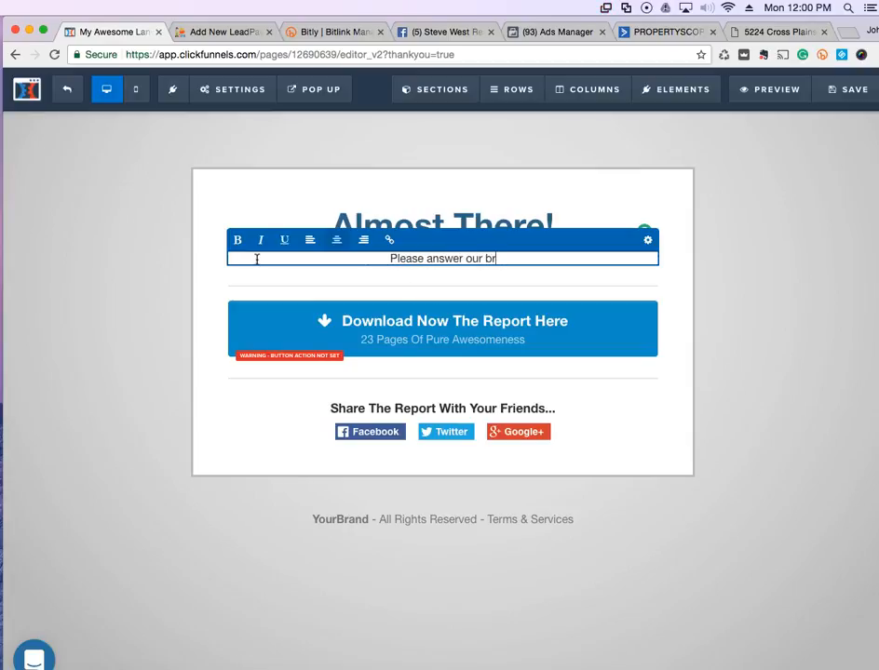
pyautogui.write('ief 4 q')
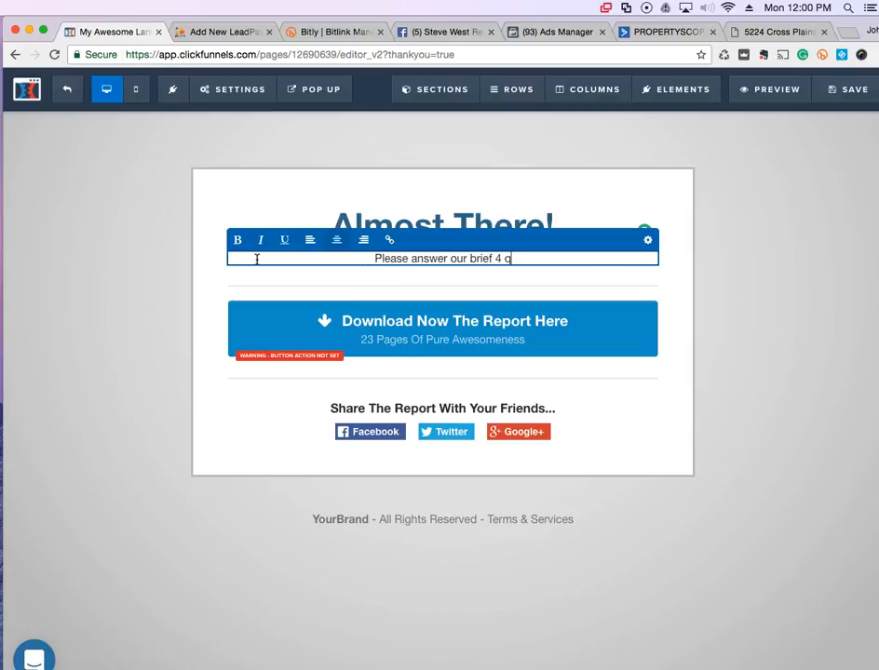
pyautogui.write('uestion surv')
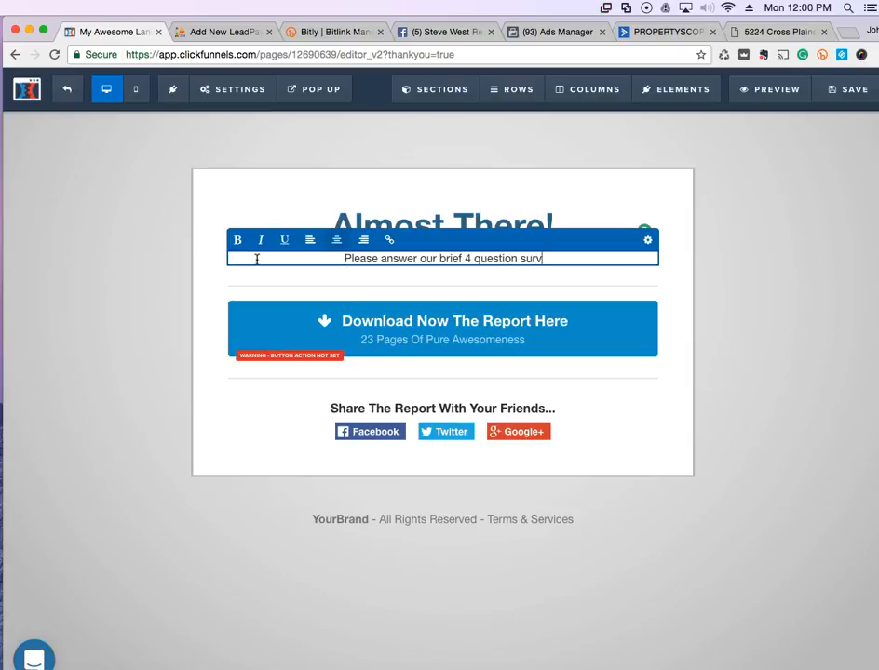
pyautogui.write('ey below...')
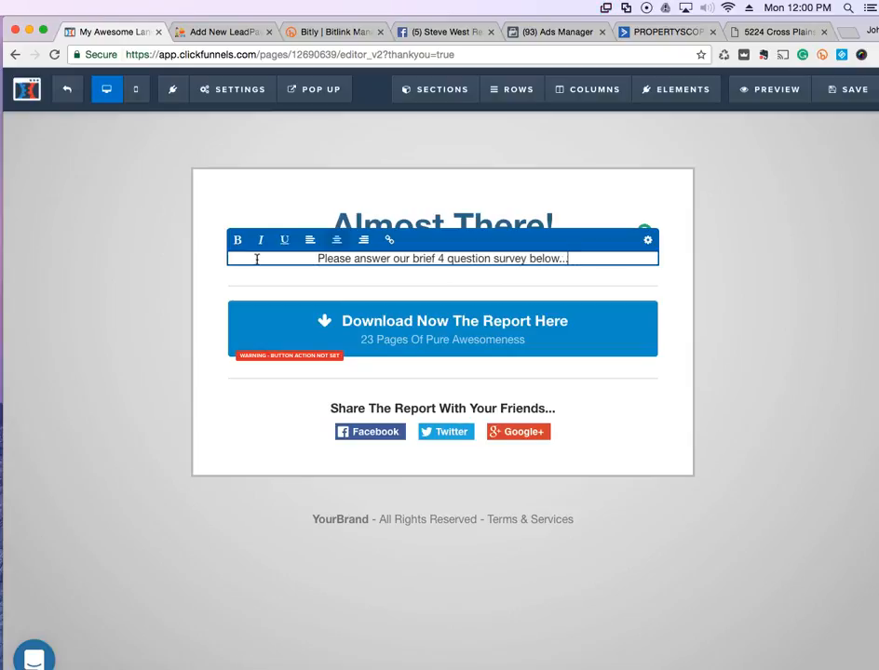
pyautogui.press('Return')
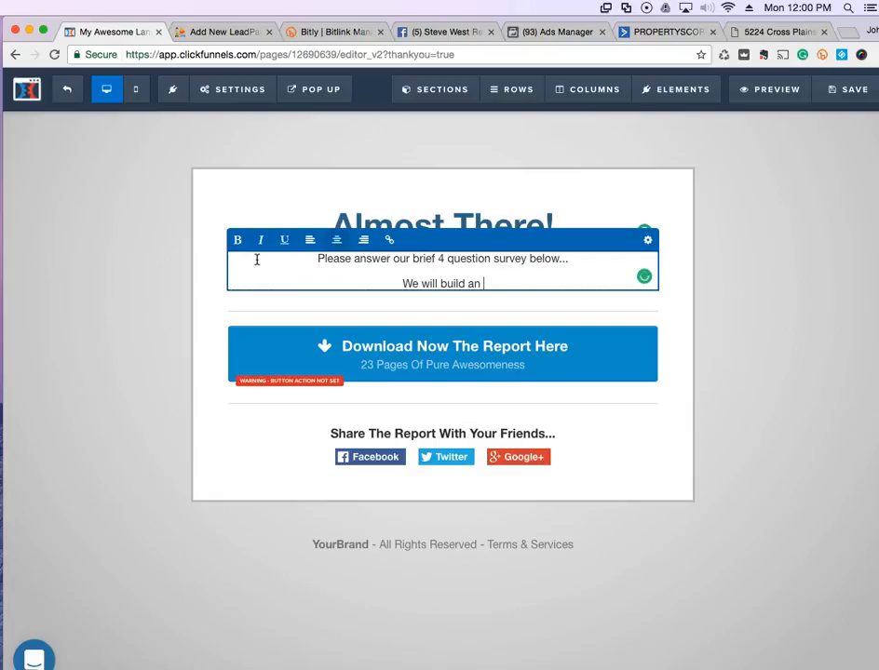
pyautogui.write('We will build a property search around your re')
pyautogui.press('BackSpace')
pyautogui.press('BackSpace')
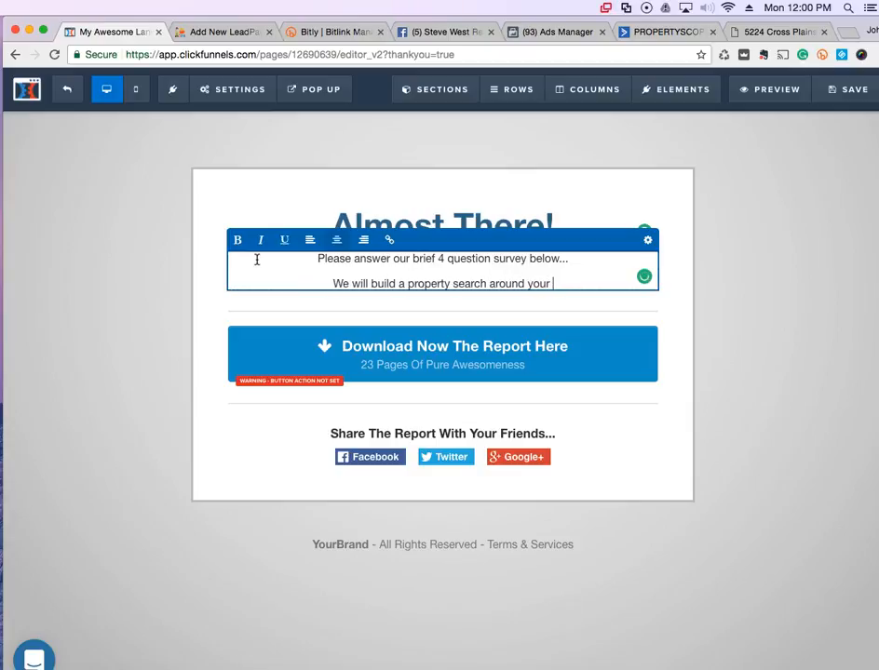
pyautogui.write('answers!')
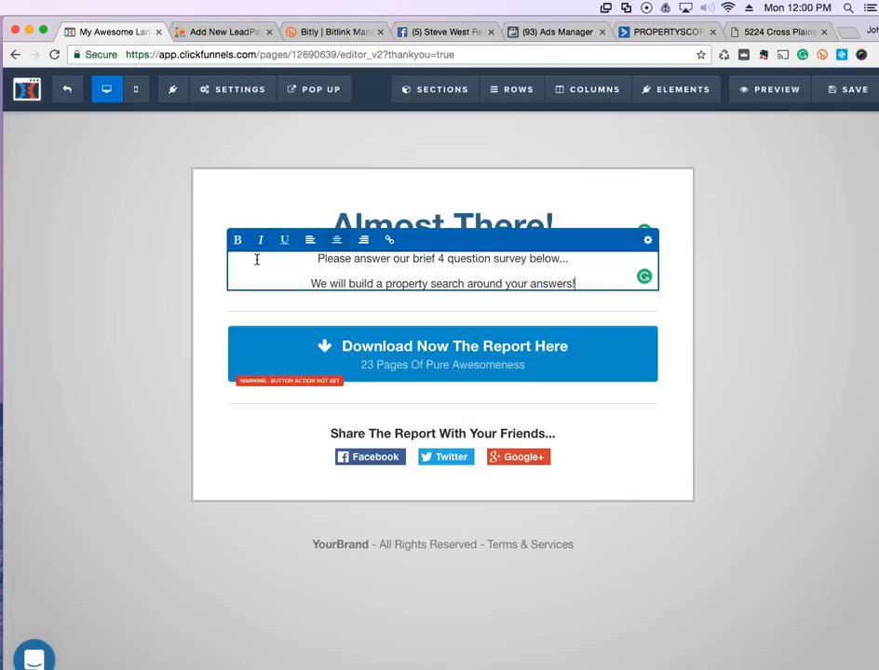
pyautogui.click(471, 332)
# Delete the 'Download Now The Report Here' button from the page.
pyautogui.click(578, 342)
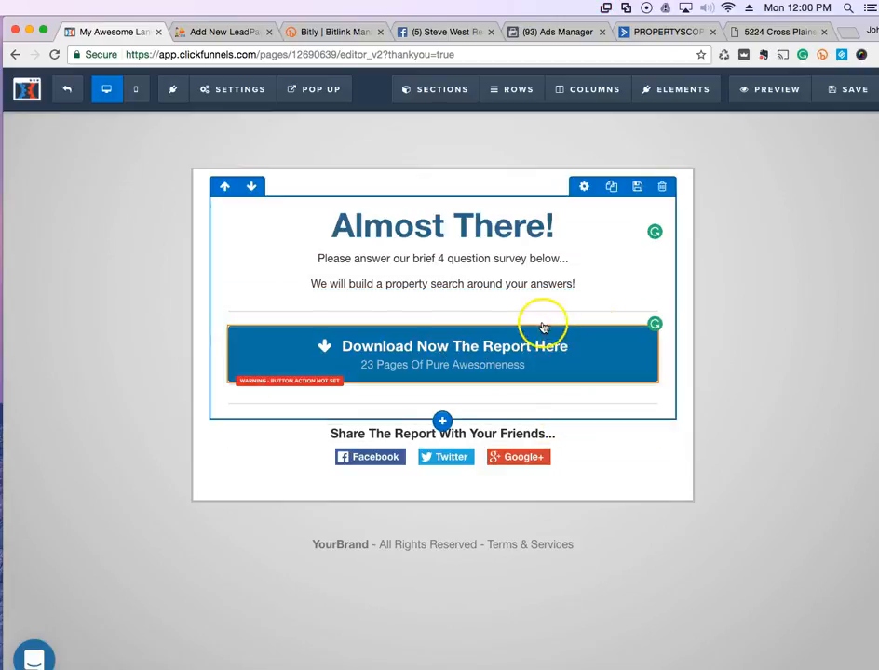
pyautogui.click(546, 332)
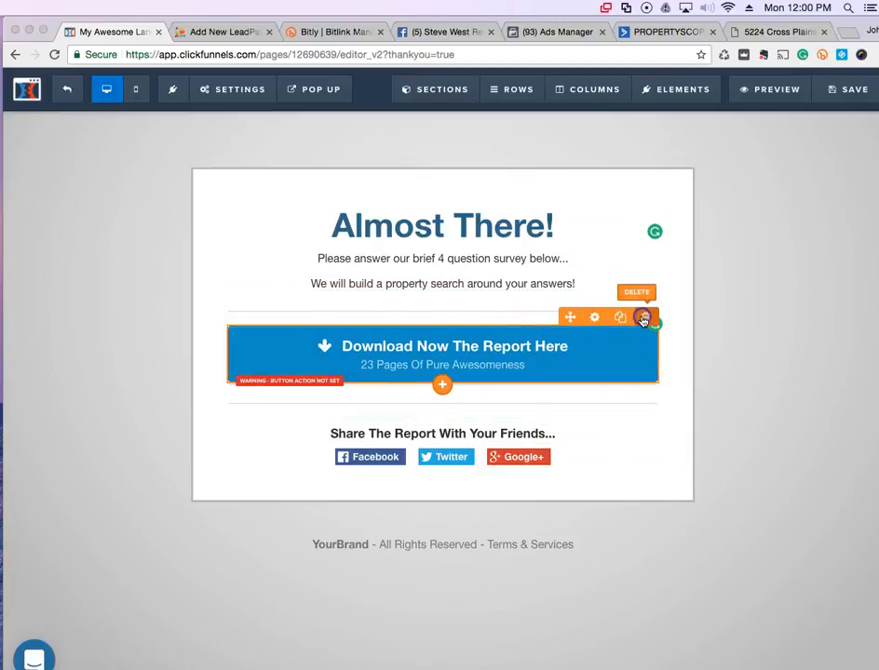
pyautogui.click(642, 318)
pyautogui.click(104, 246)
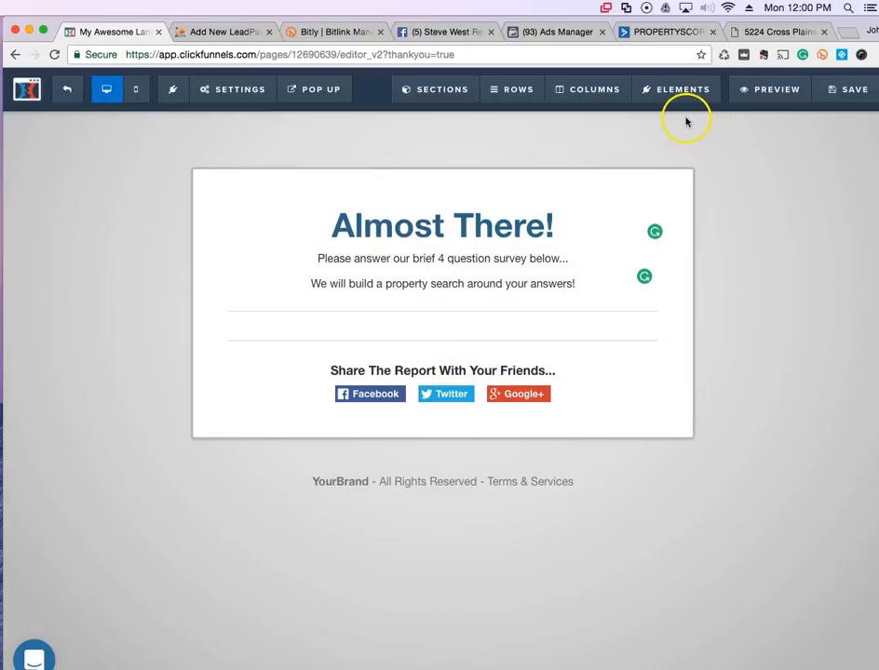
# Add a Custom JS/HTML element above the share row and open its settings.
pyautogui.moveTo(672, 97)
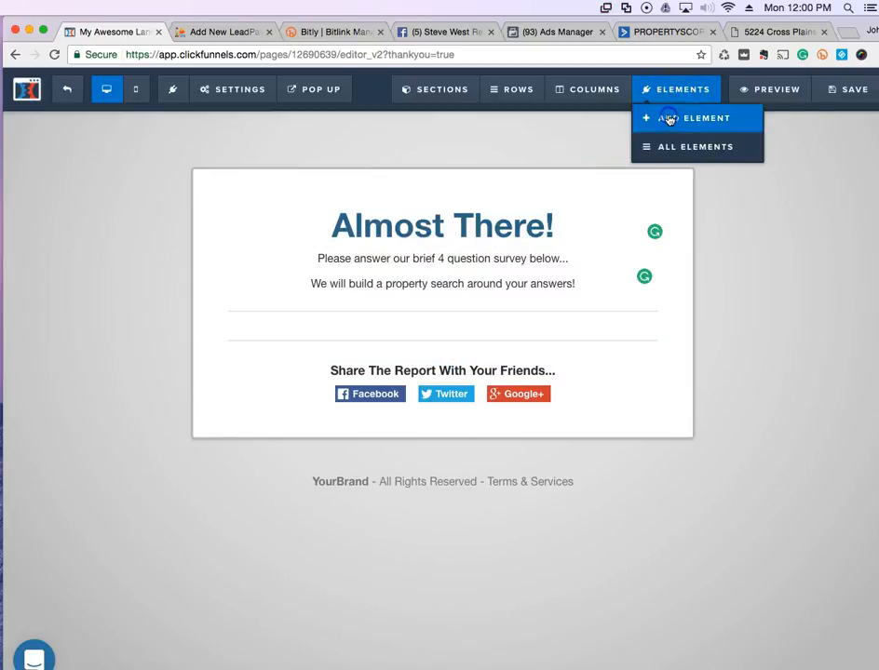
pyautogui.click(669, 119)
pyautogui.scroll(-2, 718, 430)
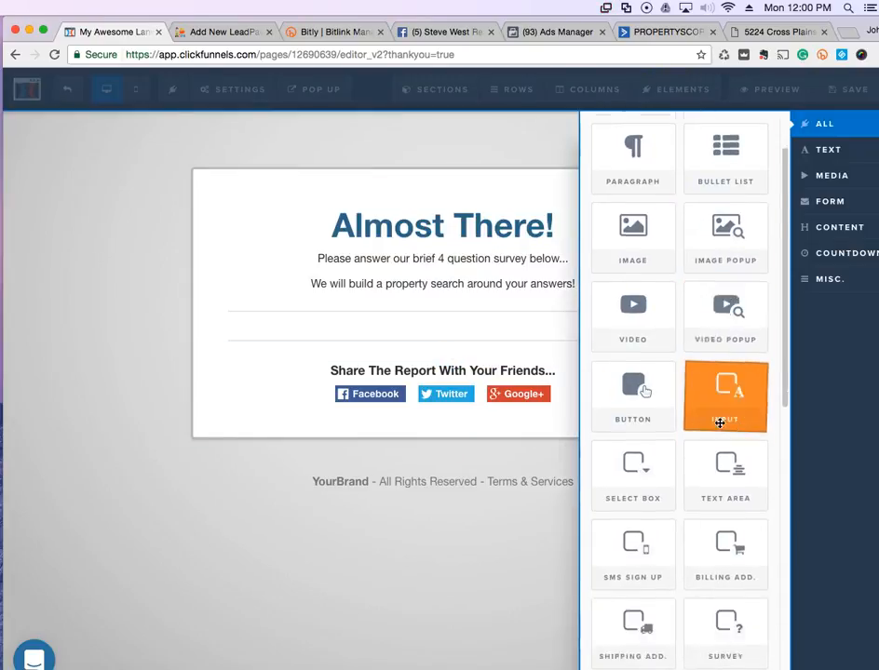
pyautogui.scroll(-6, 719, 422)
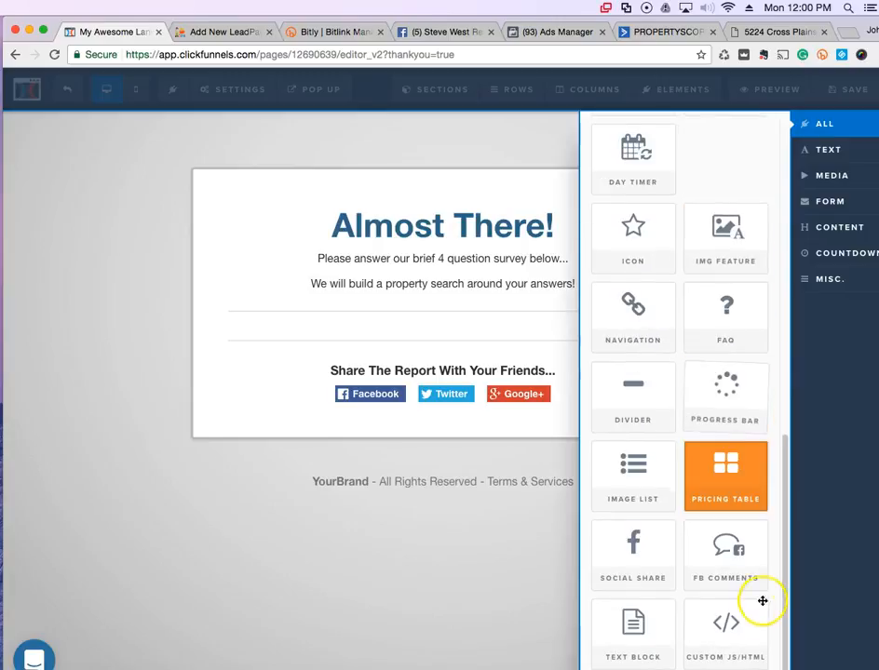
pyautogui.moveTo(727, 623); pyautogui.dragTo(498, 323)
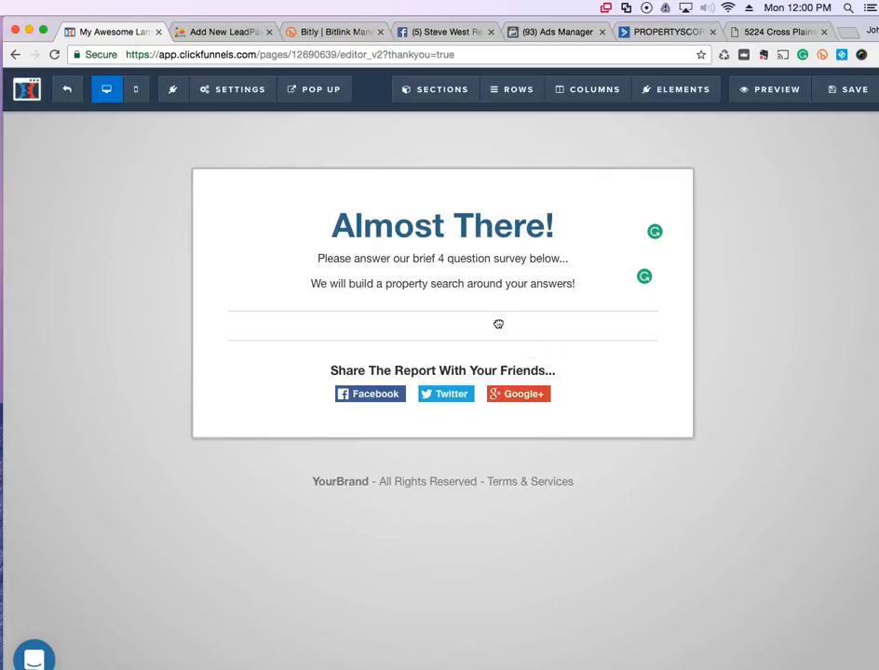
pyautogui.click(675, 130)
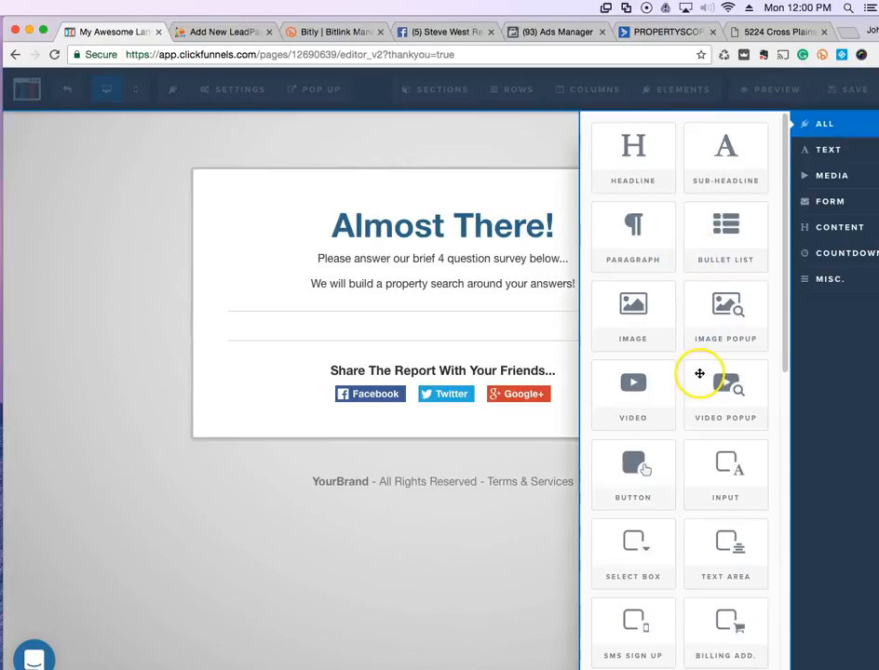
pyautogui.scroll(-10, 710, 637)
pyautogui.moveTo(724, 631); pyautogui.dragTo(480, 314)
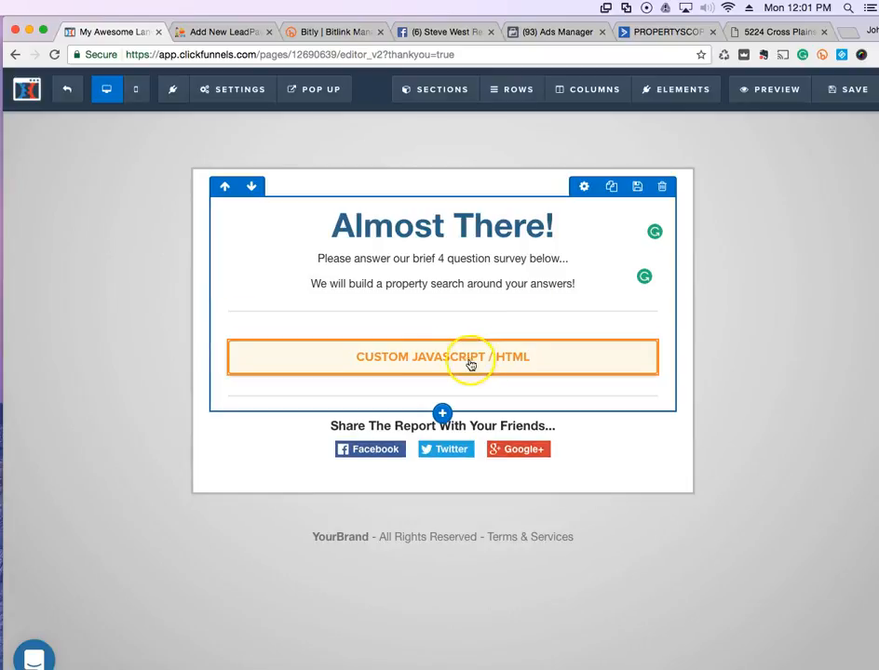
pyautogui.click(397, 361)
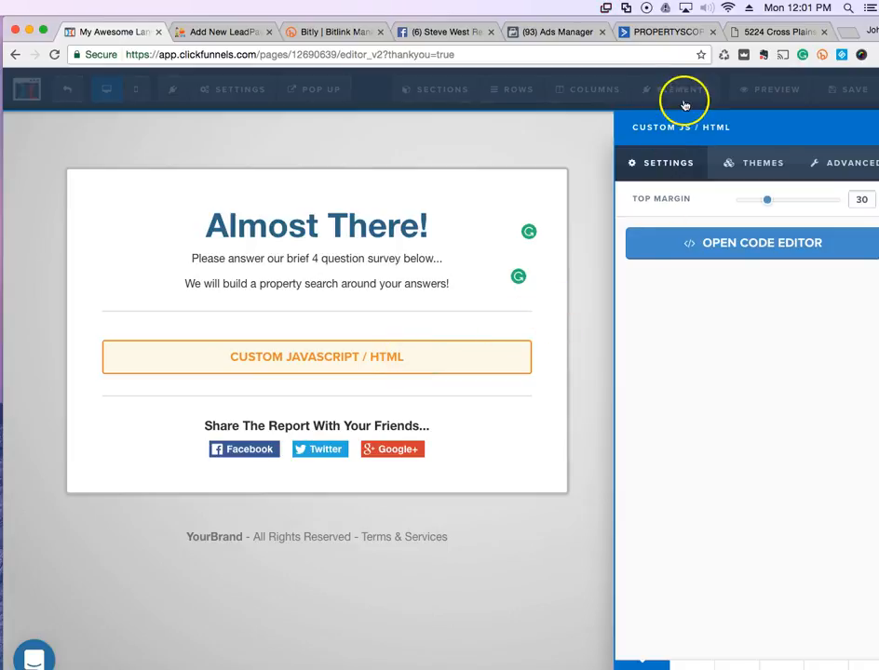
# Copy the buyer form's Simple Embed code in ActiveCampaign, then return to the ClickFunnels editor.
pyautogui.click(668, 33)
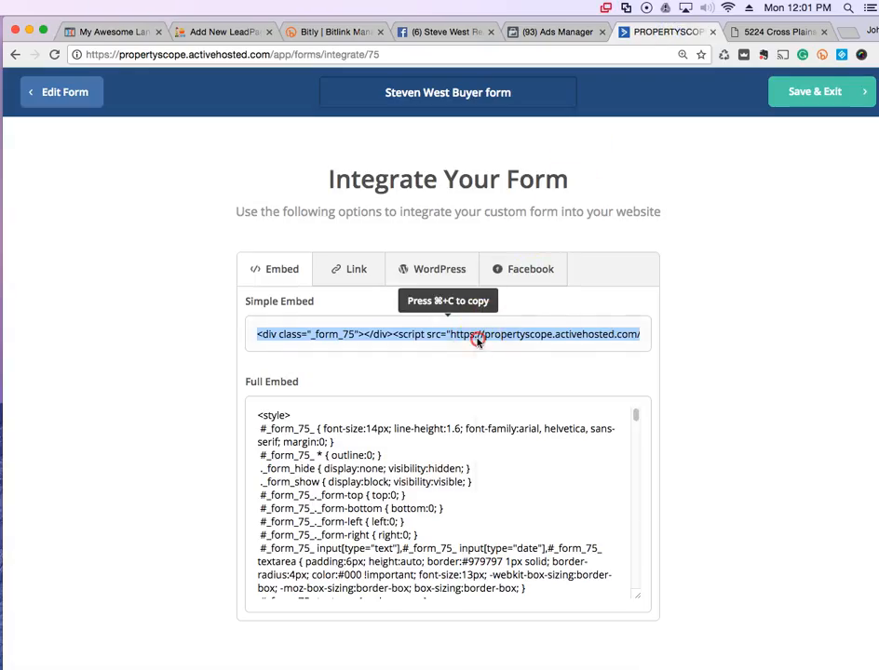
pyautogui.rightClick(476, 341)
pyautogui.click(483, 364)
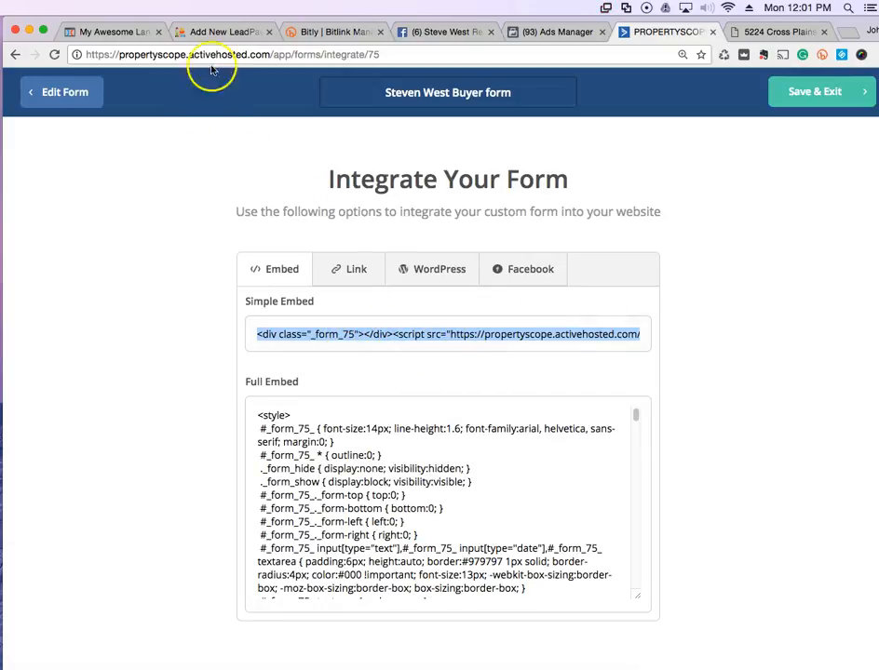
pyautogui.click(125, 35)
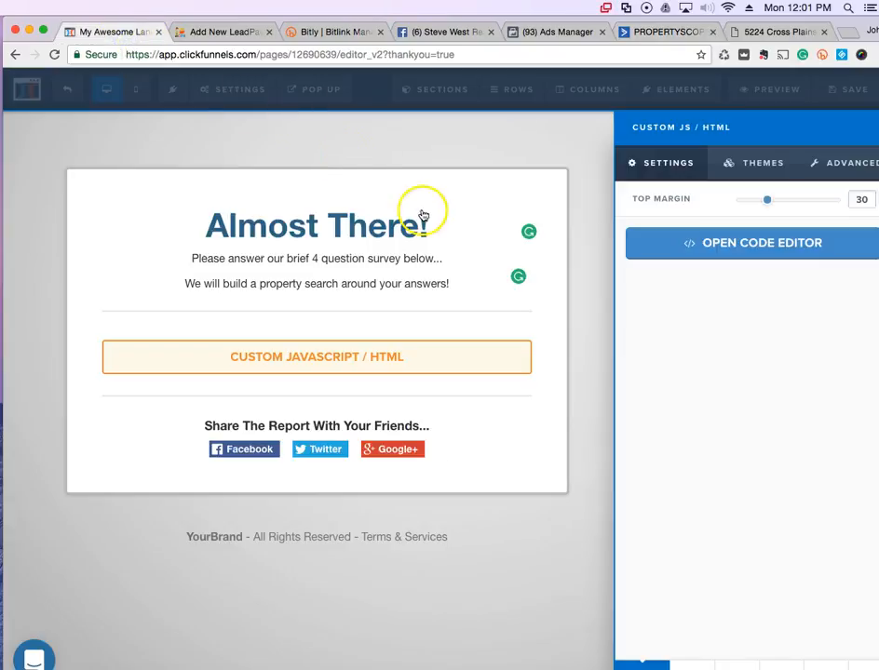
# Paste the ActiveCampaign embed code into the Custom JS/HTML element's code editor and close it.
pyautogui.click(722, 253)
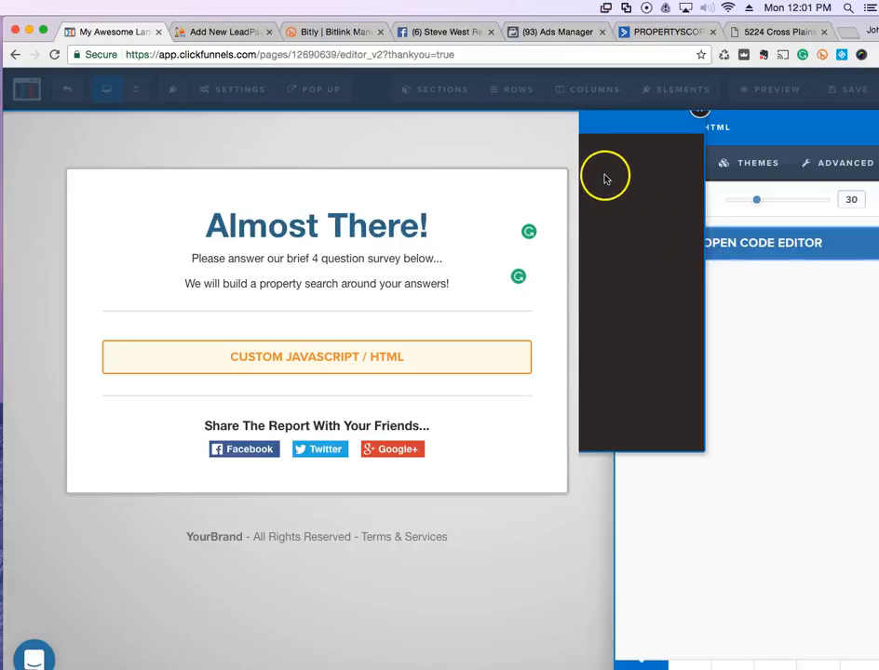
pyautogui.rightClick(605, 176)
pyautogui.click(614, 249)
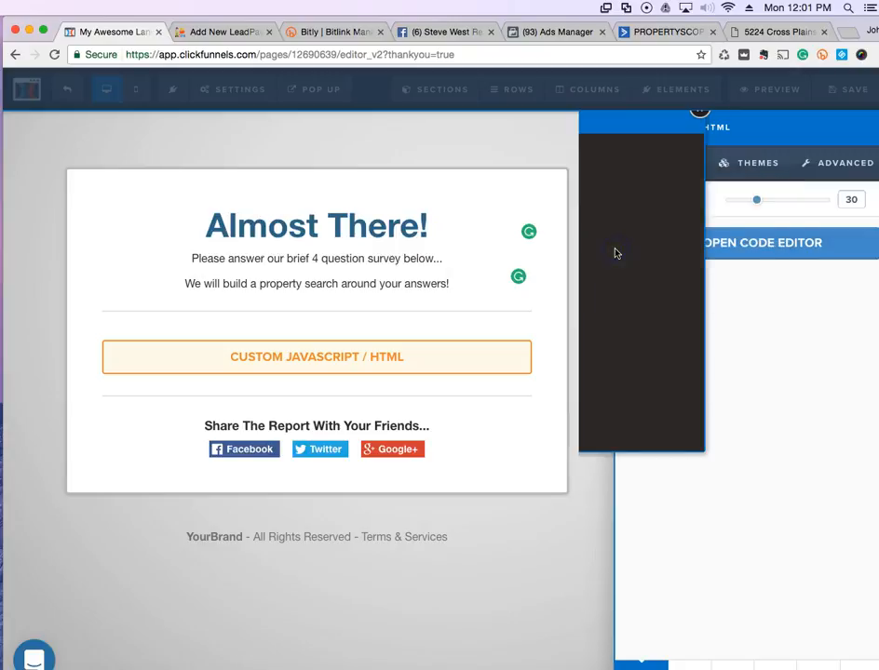
pyautogui.click(572, 566)
pyautogui.click(572, 566)
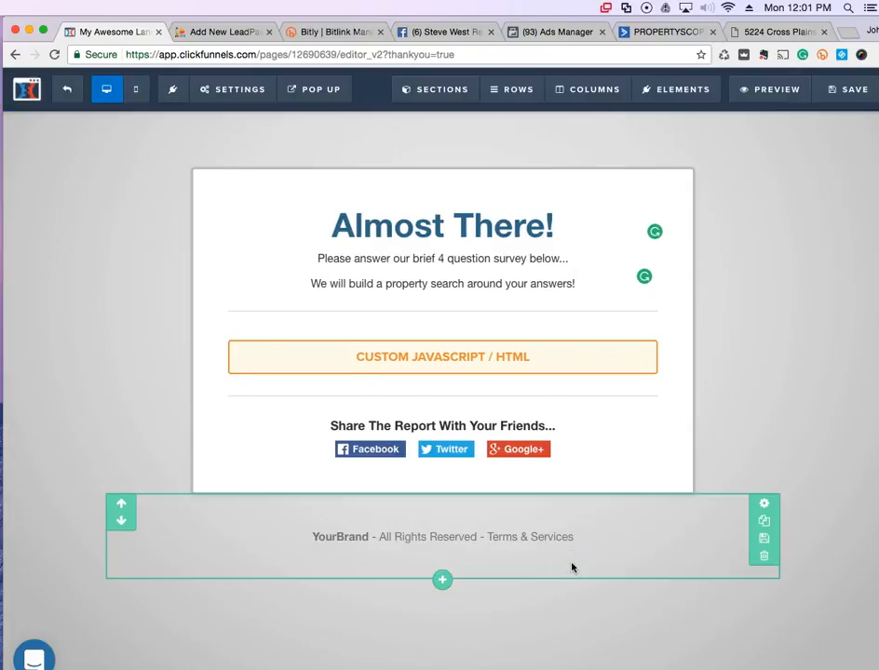
# Replace the footer's 'YourBrand' placeholder with the agent's Home Team business name.
pyautogui.click(322, 538)
pyautogui.moveTo(311, 535); pyautogui.dragTo(346, 539)
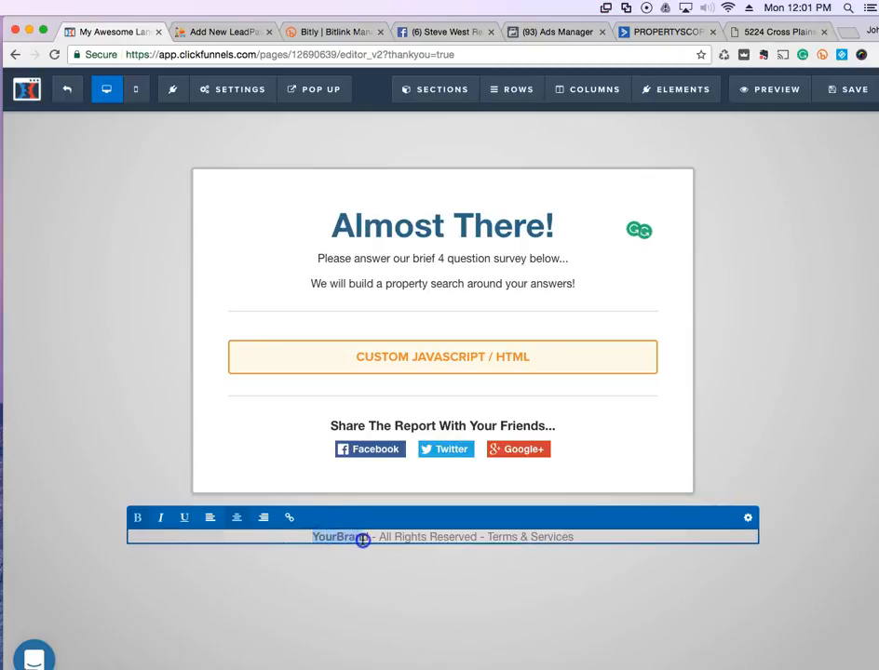
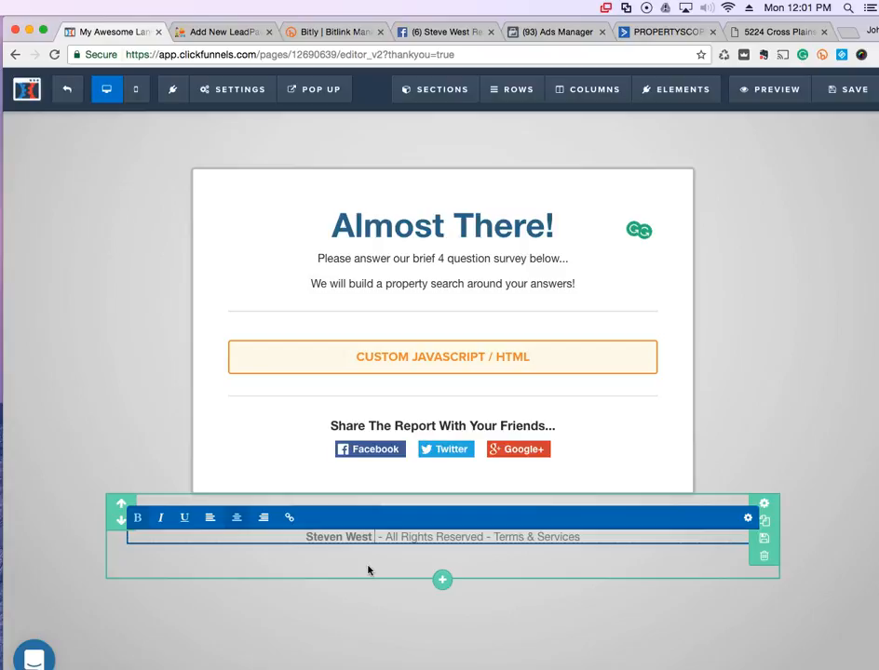
pyautogui.write(' Re')
pyautogui.press('BackSpace')
pyautogui.press('BackSpace')
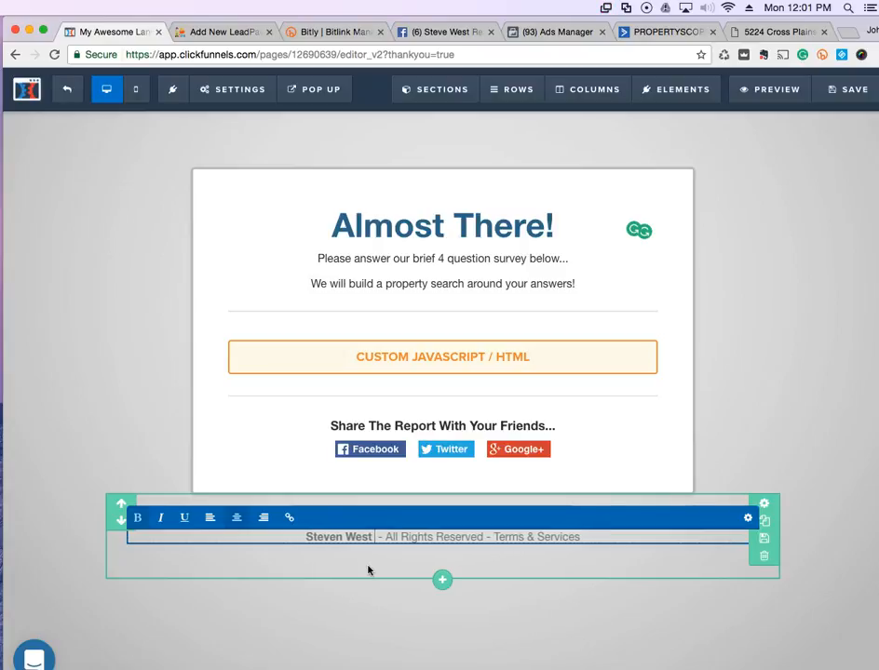
pyautogui.write('Home Team')
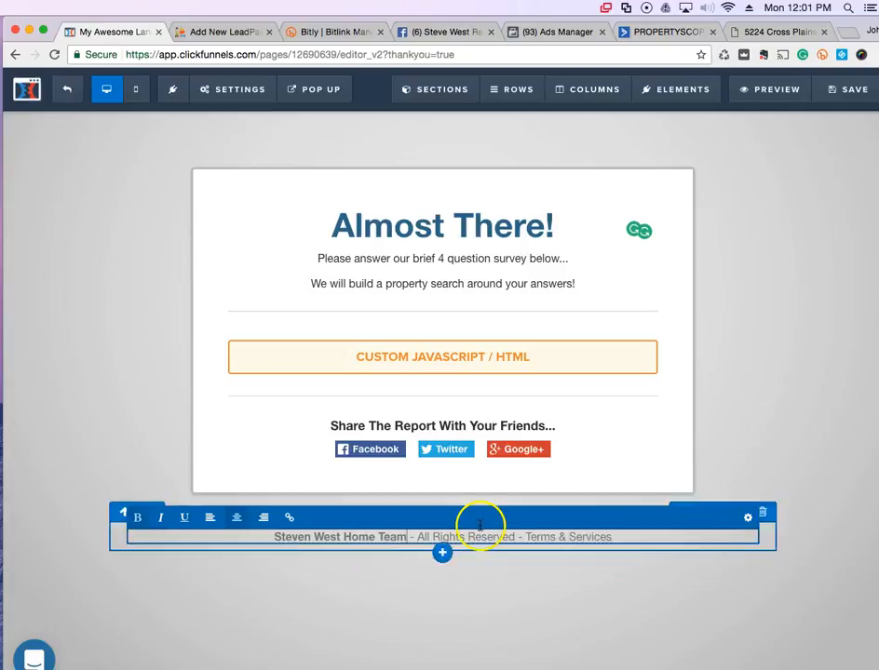
pyautogui.click(718, 474)
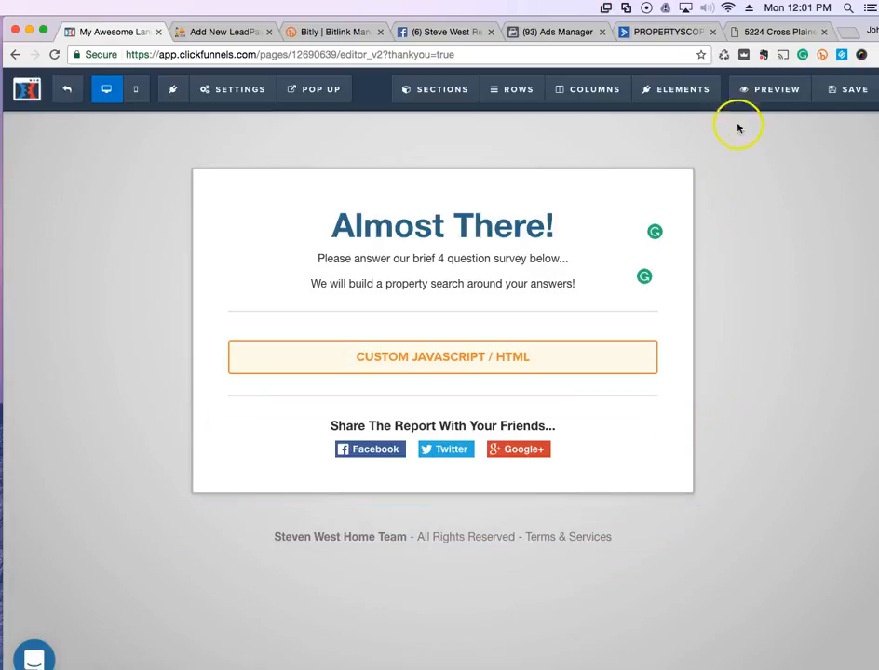
# Preview the thank-you page, then return to the editor and save it.
pyautogui.click(765, 92)
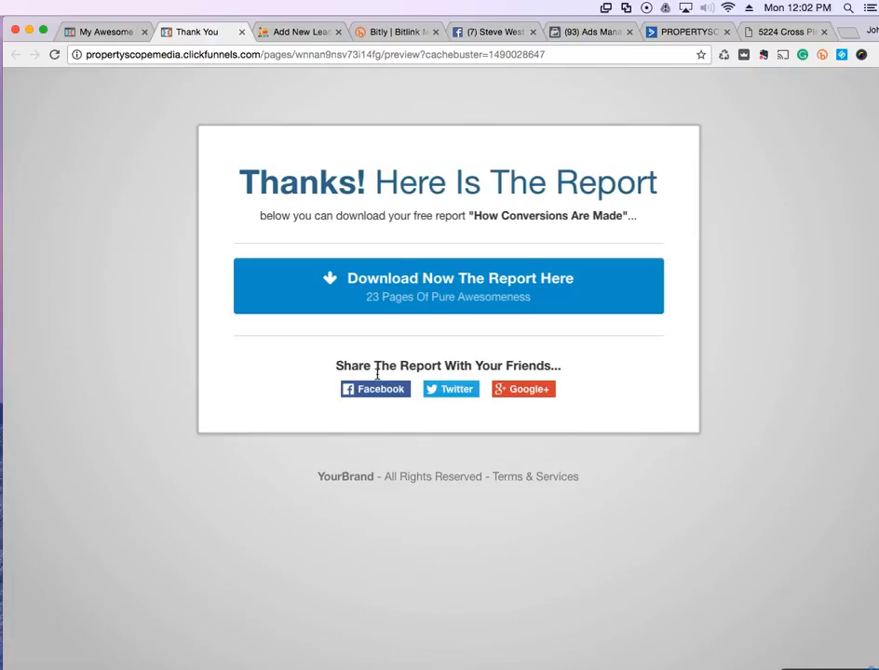
pyautogui.click(241, 32)
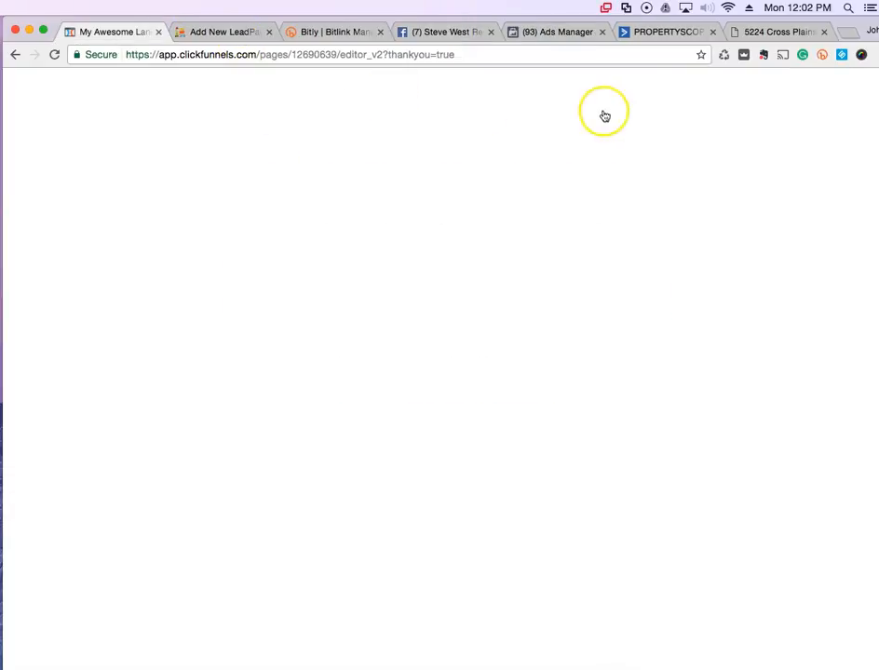
pyautogui.click(846, 90)
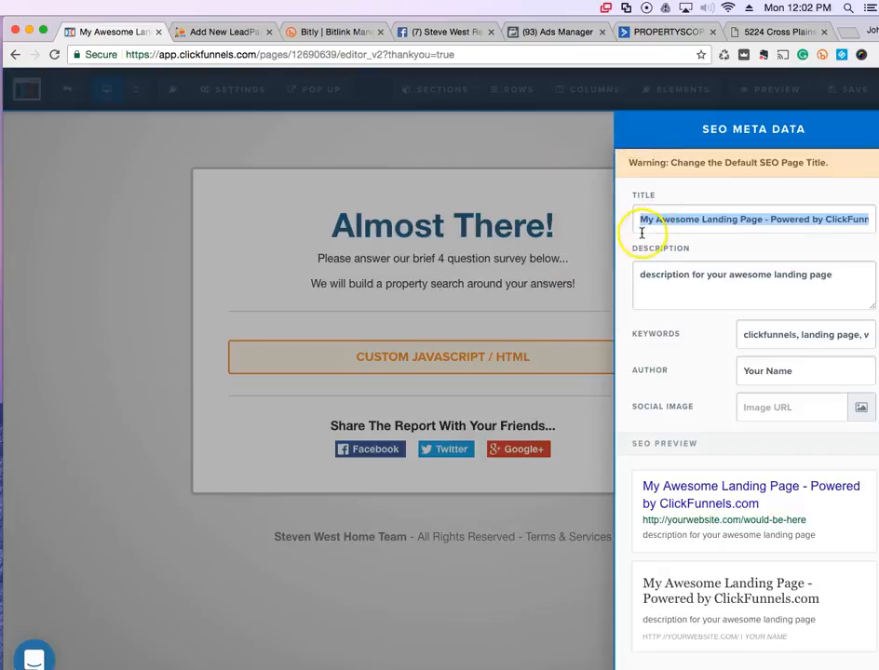
# Replace the default SEO page title with the agent's name and property address.
pyautogui.moveTo(640, 220); pyautogui.dragTo(757, 220)
pyautogui.click(569, 142)
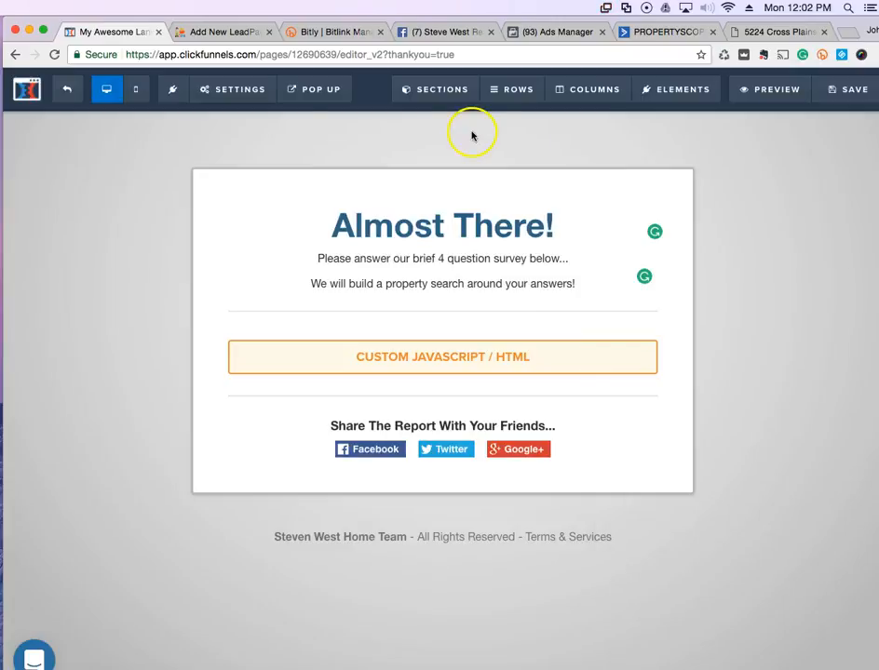
pyautogui.moveTo(253, 94)
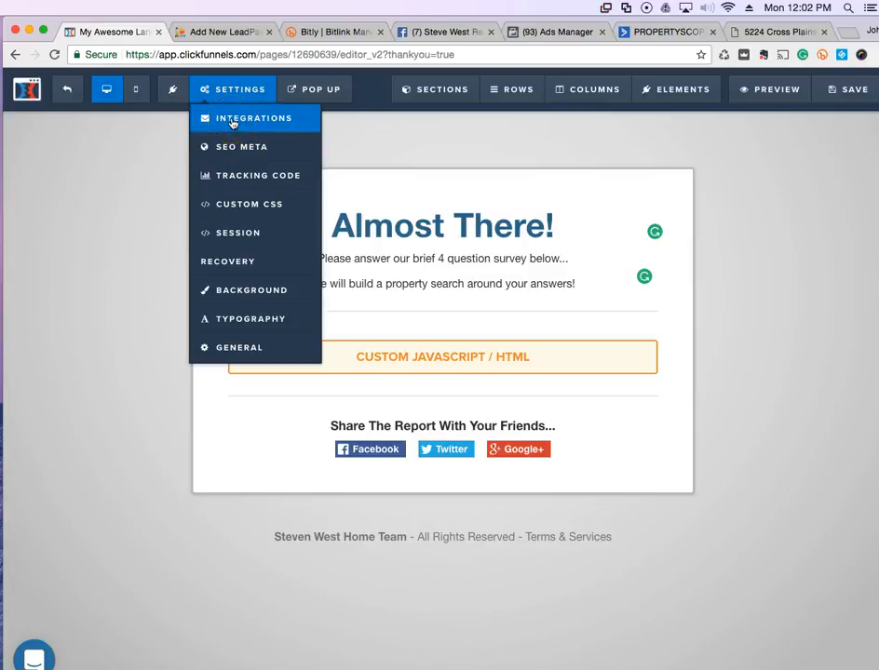
pyautogui.click(239, 149)
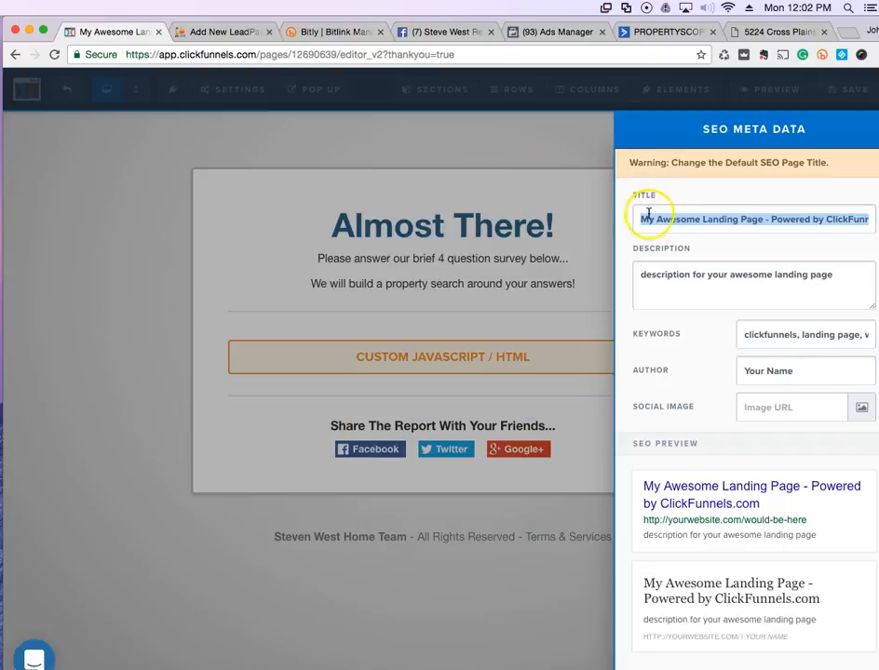
pyautogui.click(642, 217)
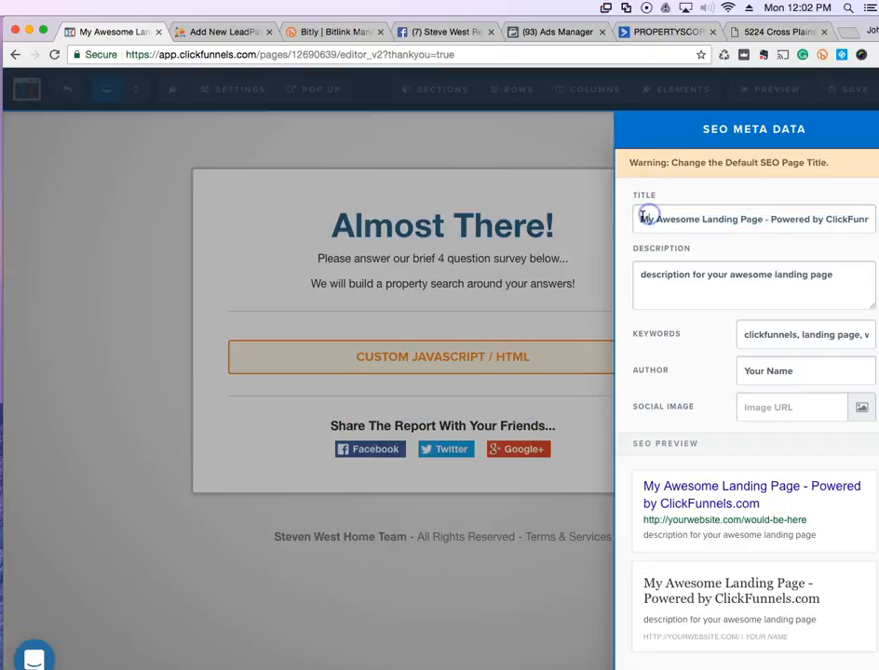
pyautogui.moveTo(642, 218); pyautogui.dragTo(871, 219)
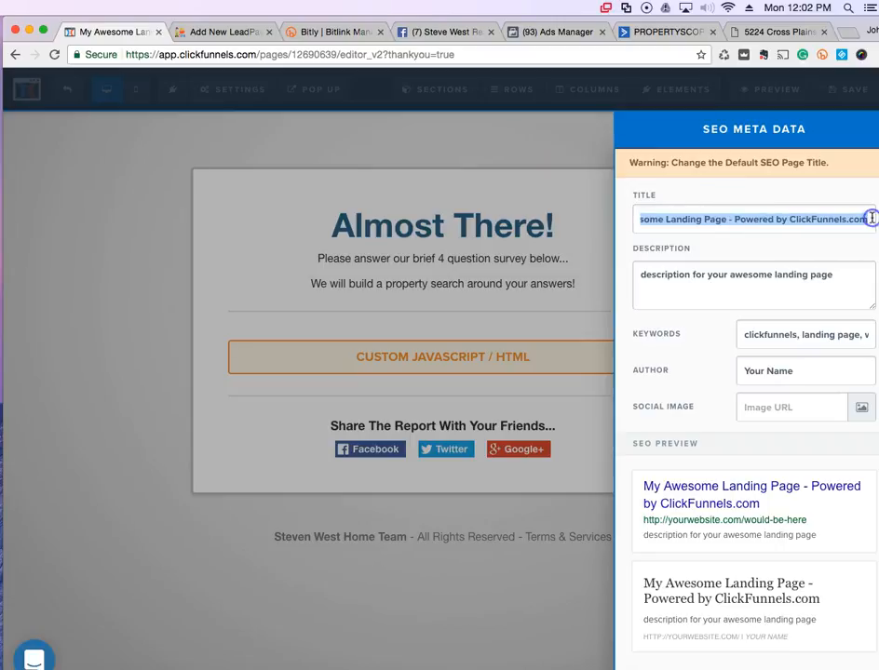
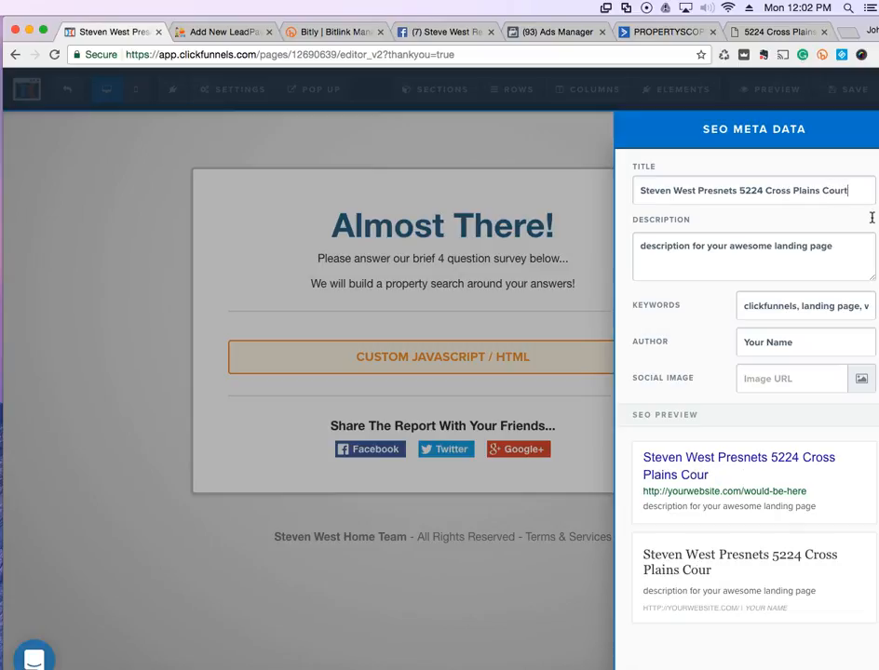
pyautogui.press('Tab')
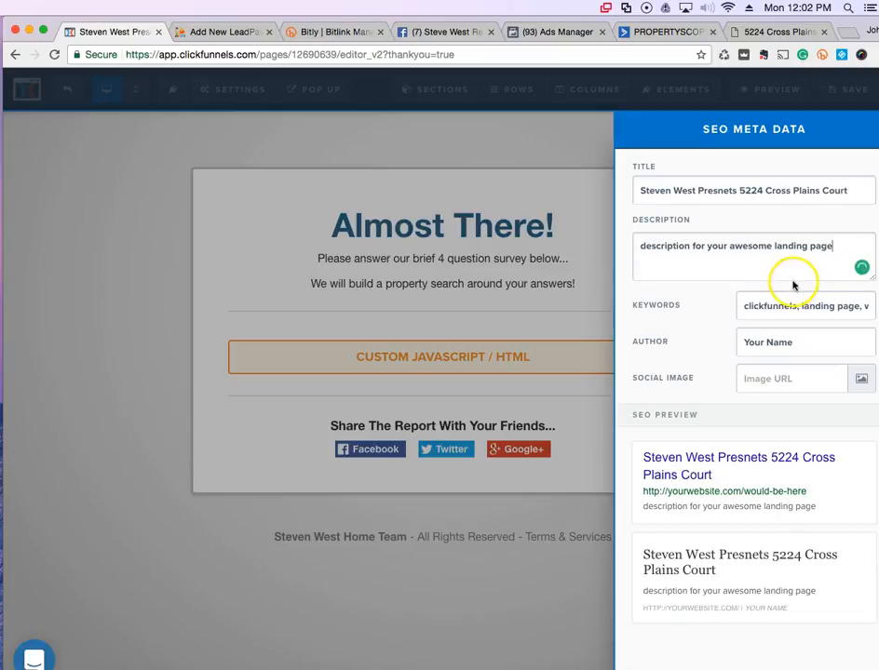
# Set SEO description 'long form data', clear the keywords, and set author 'PropertyScope Media'.
pyautogui.moveTo(624, 243); pyautogui.dragTo(842, 241)
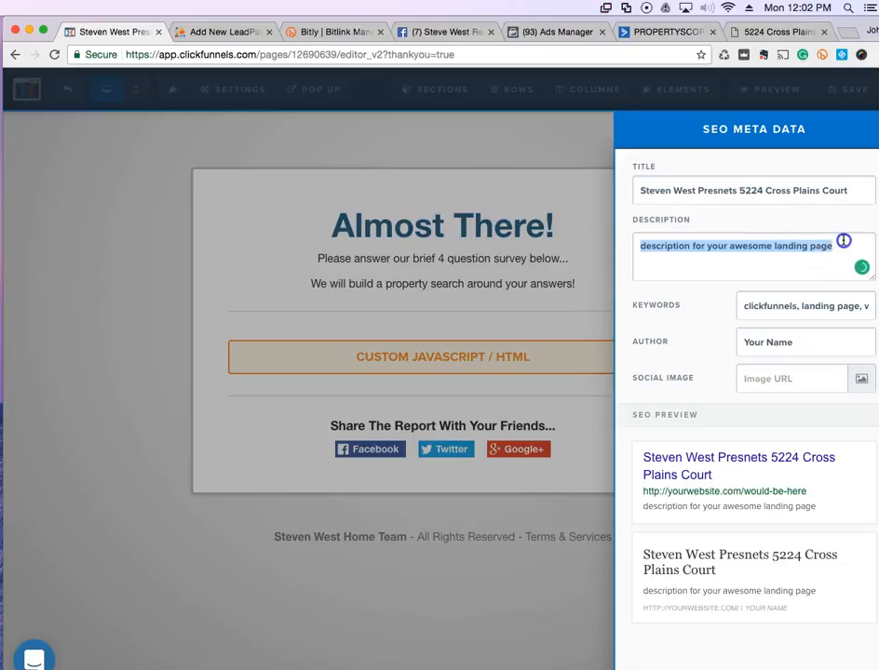
pyautogui.write('long form data')
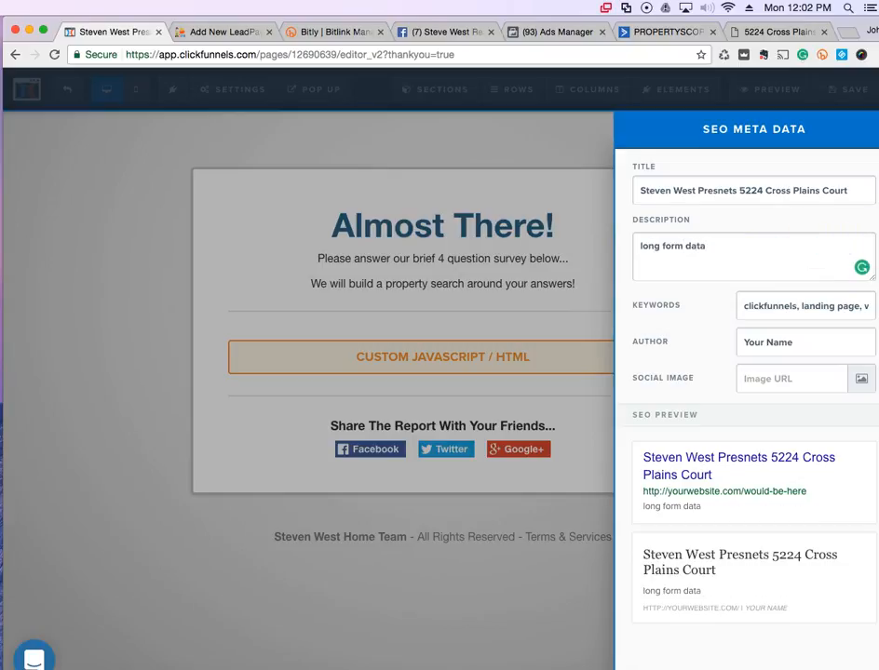
pyautogui.tripleClick(808, 308)
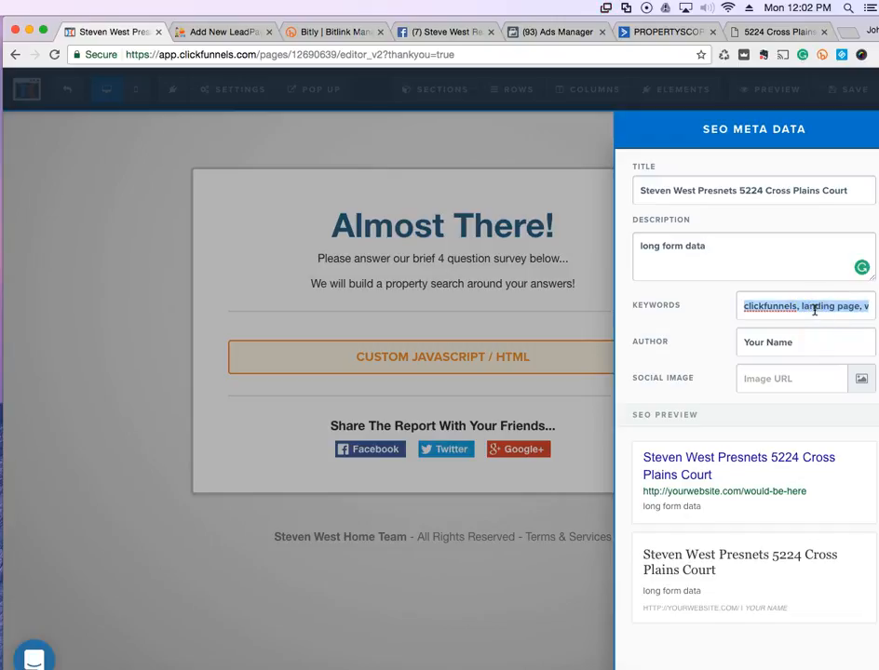
pyautogui.press('BackSpace')
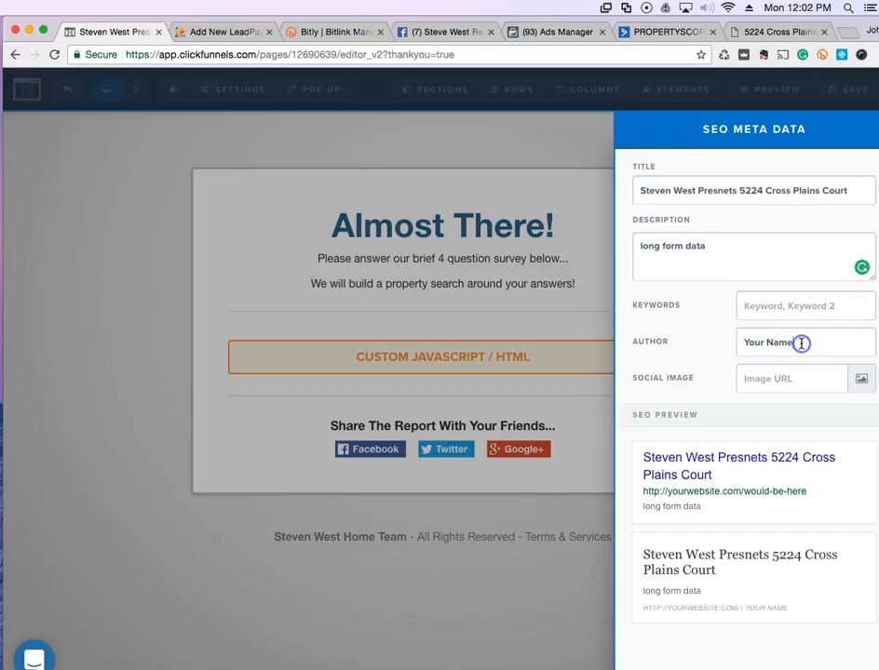
pyautogui.tripleClick(785, 342)
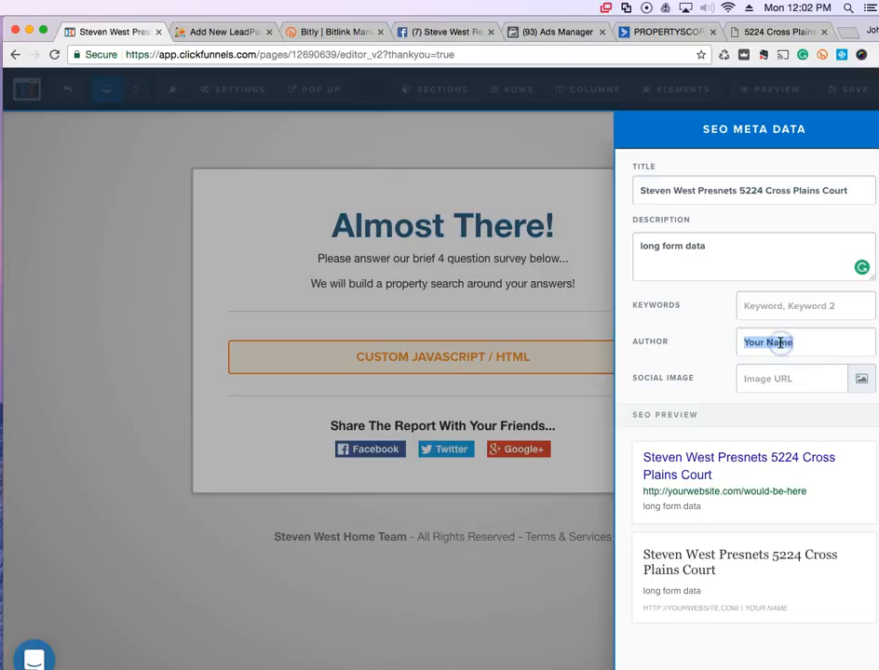
pyautogui.write('PropertyScope Media')
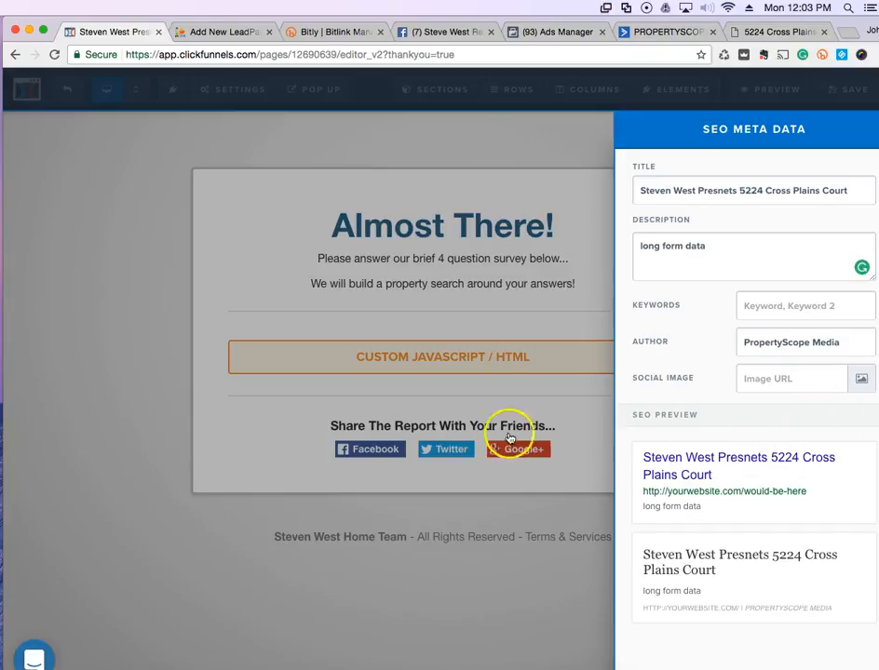
pyautogui.click(165, 412)
# Set the page background to the uploaded brick house photo with Full Center Fit.
pyautogui.click(224, 92)
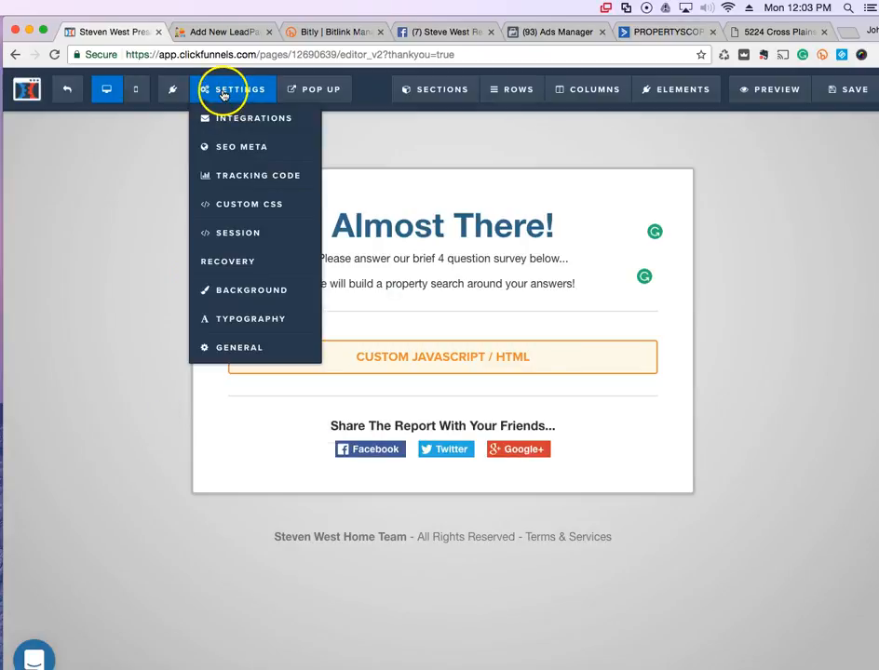
pyautogui.click(242, 291)
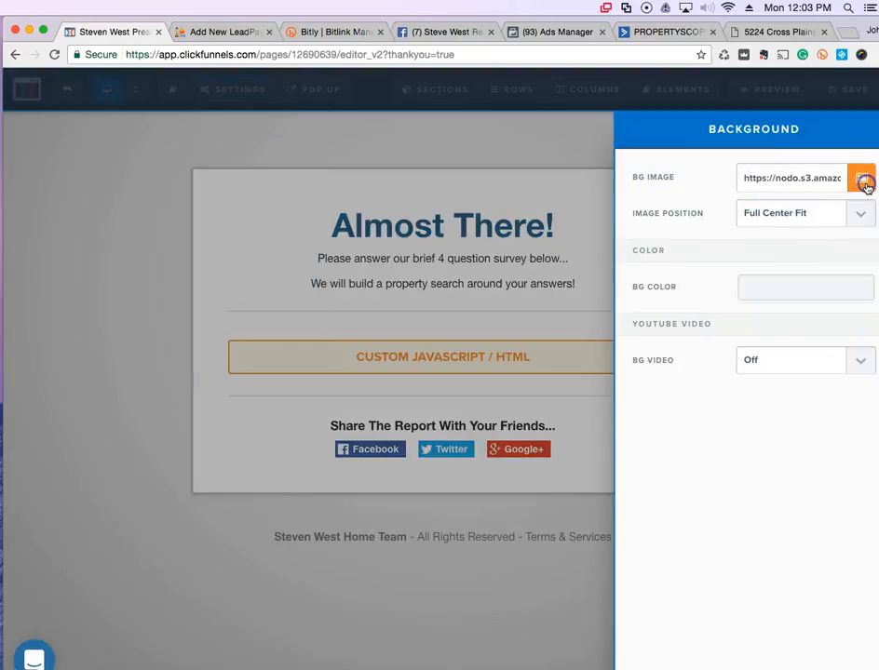
pyautogui.click(865, 183)
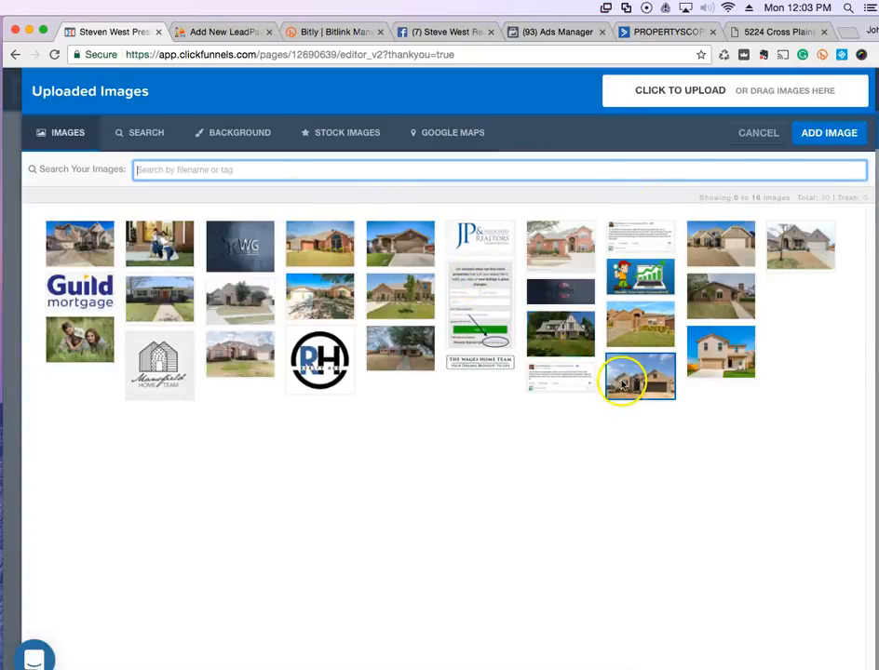
pyautogui.click(622, 383)
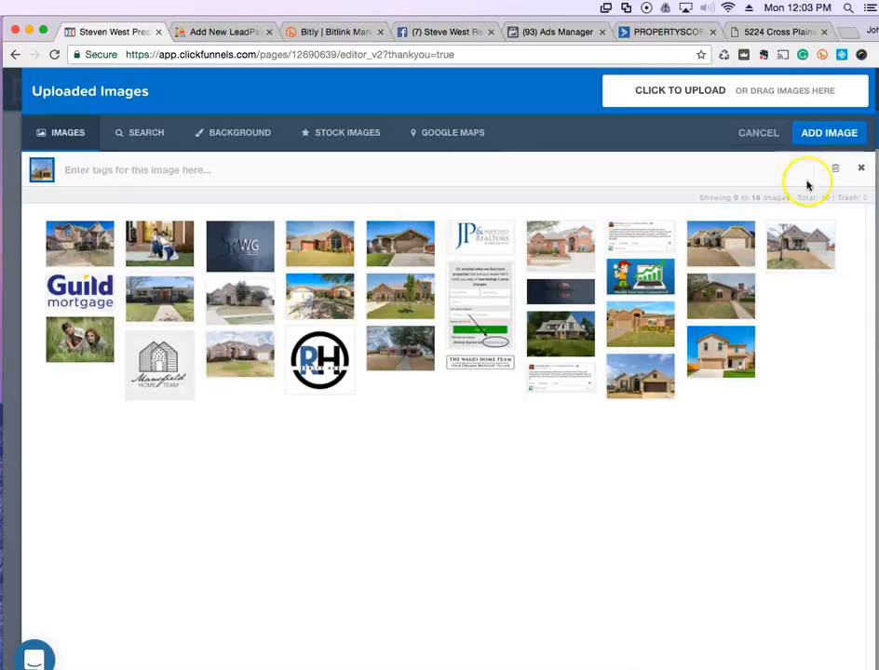
pyautogui.click(823, 138)
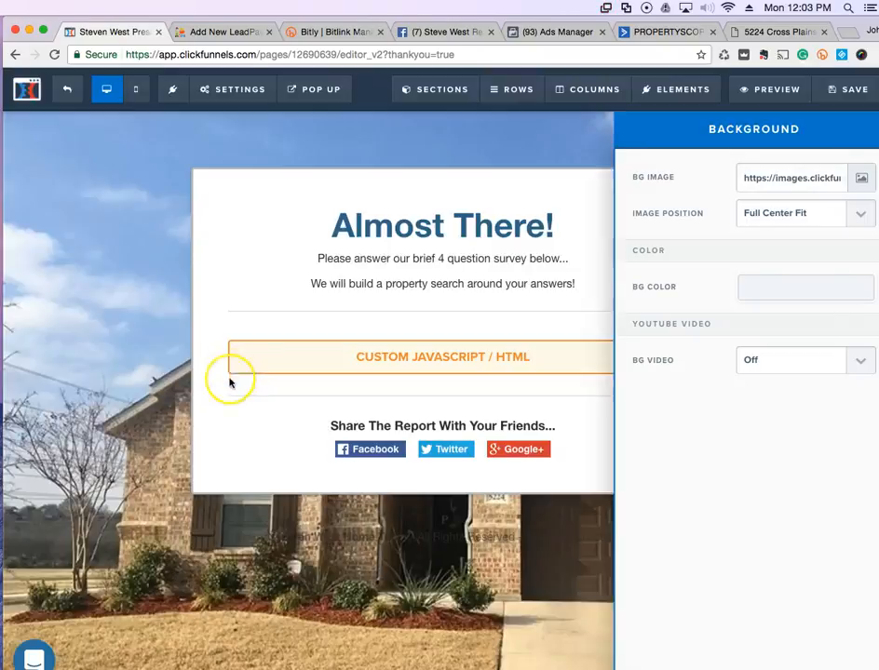
pyautogui.click(230, 383)
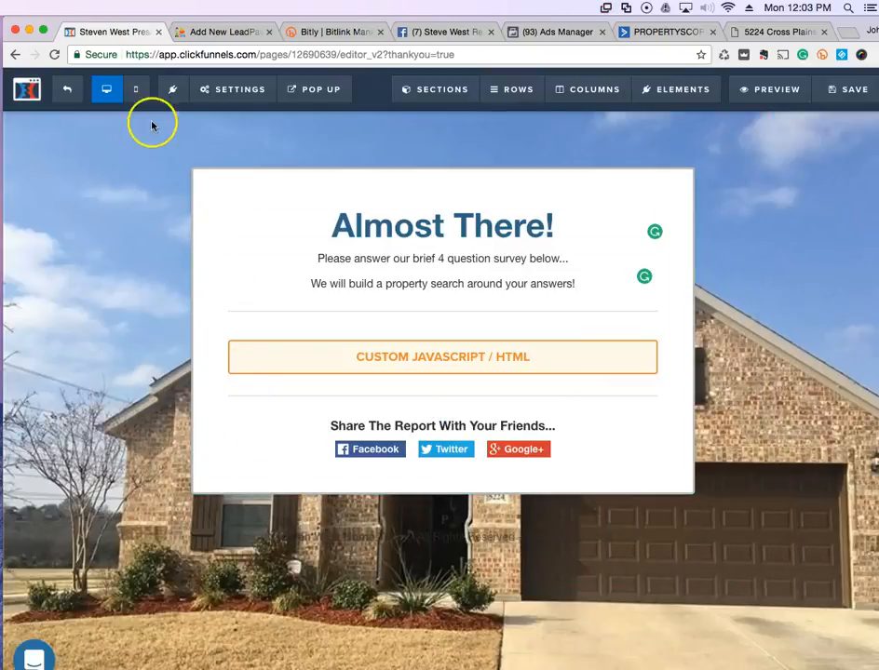
# Set Affiliate Badge to Hide in the page's General settings.
pyautogui.moveTo(257, 94)
pyautogui.click(244, 344)
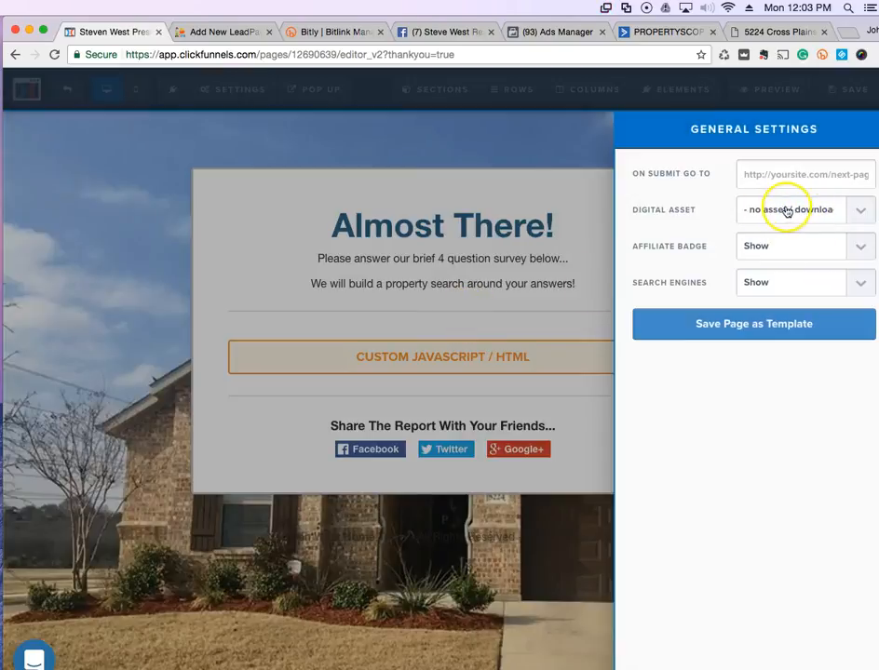
pyautogui.click(806, 249)
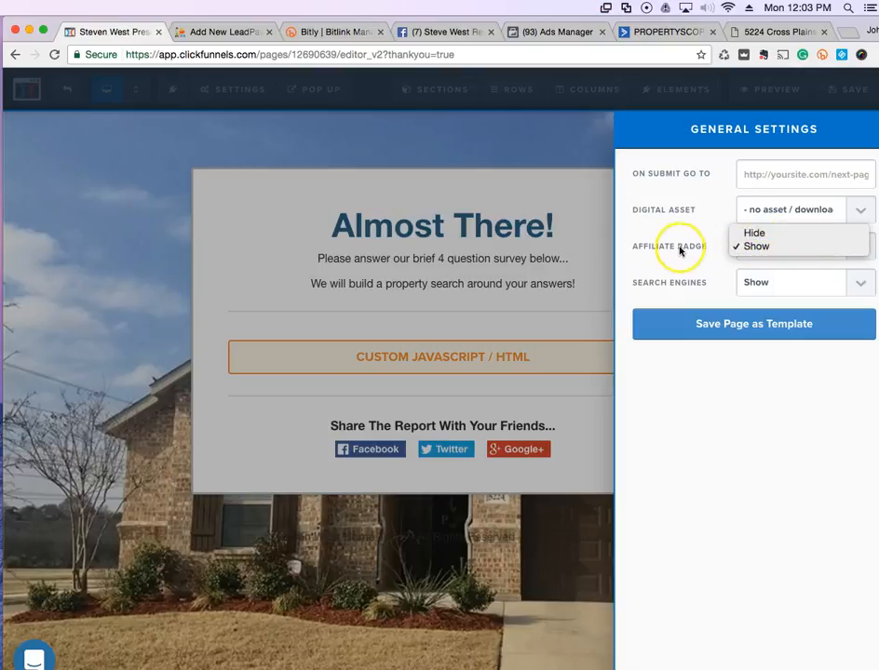
pyautogui.click(756, 233)
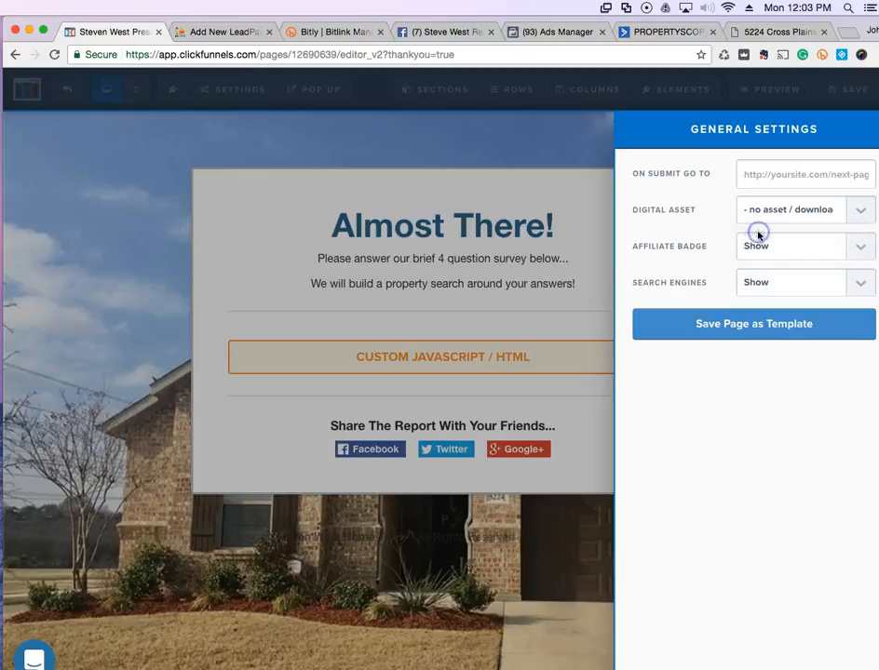
pyautogui.click(158, 268)
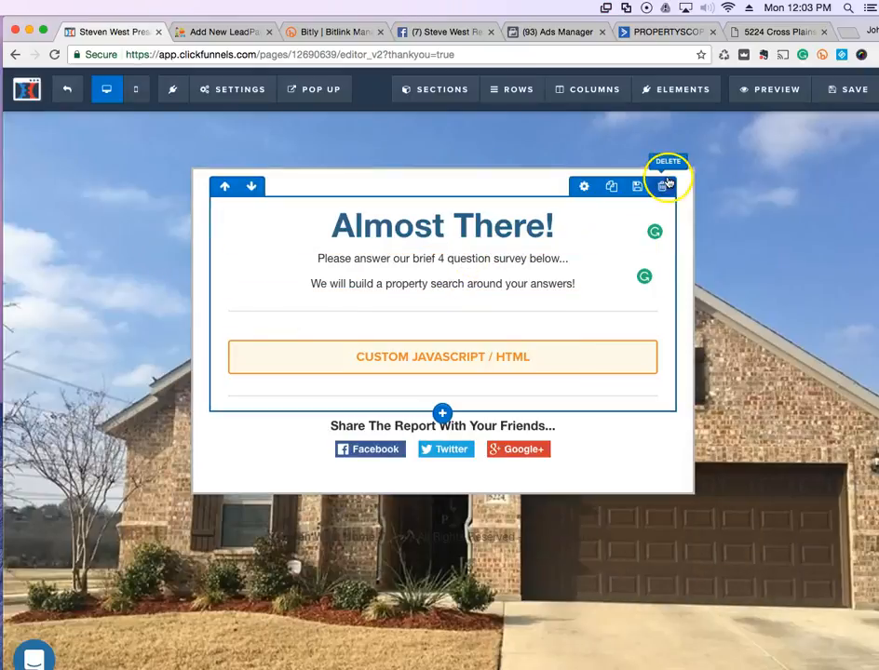
# Set the content section's background to white at 0.81 opacity, rgba(255, 255, 255, 0.81).
pyautogui.click(683, 178)
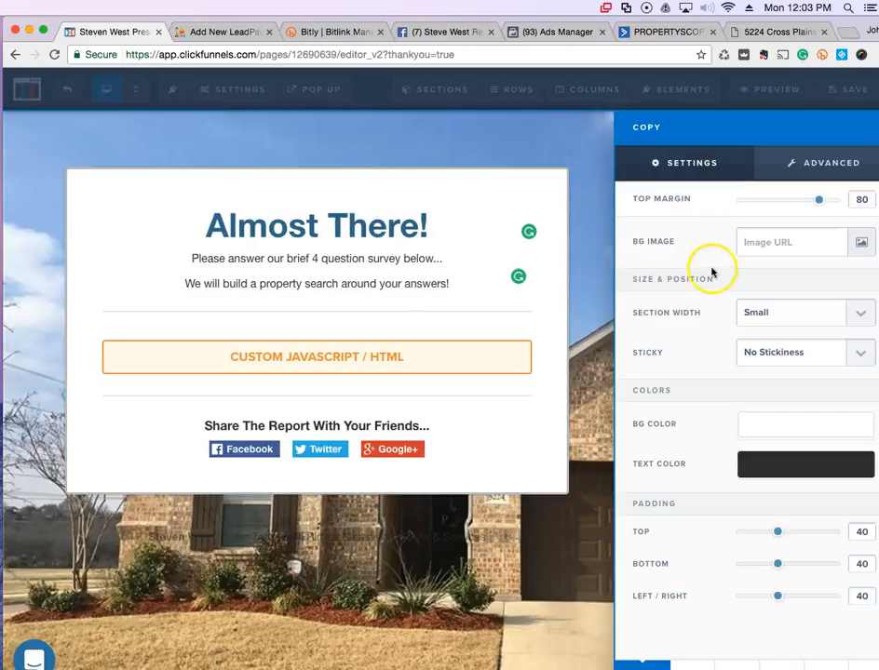
pyautogui.click(593, 242)
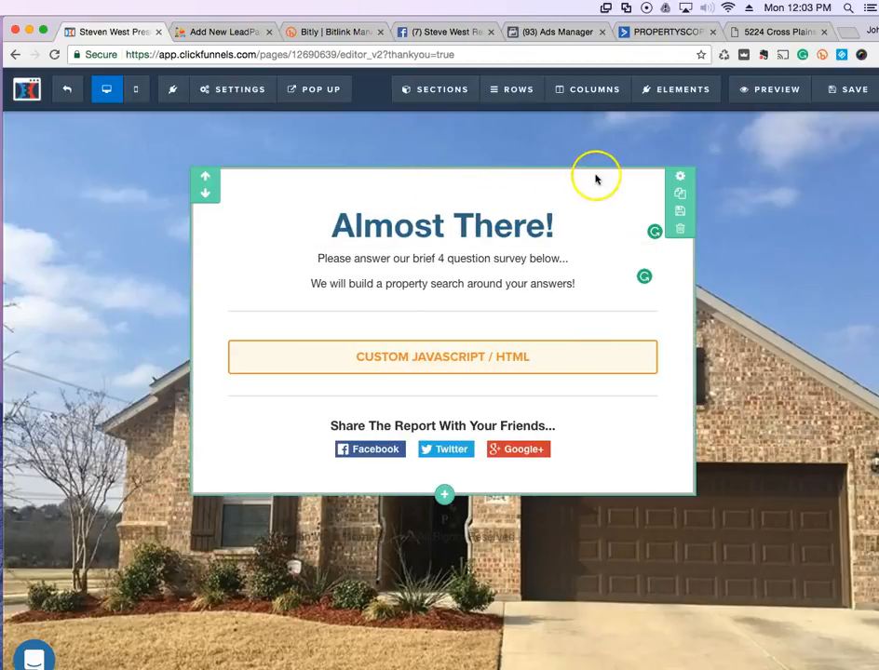
pyautogui.click(678, 180)
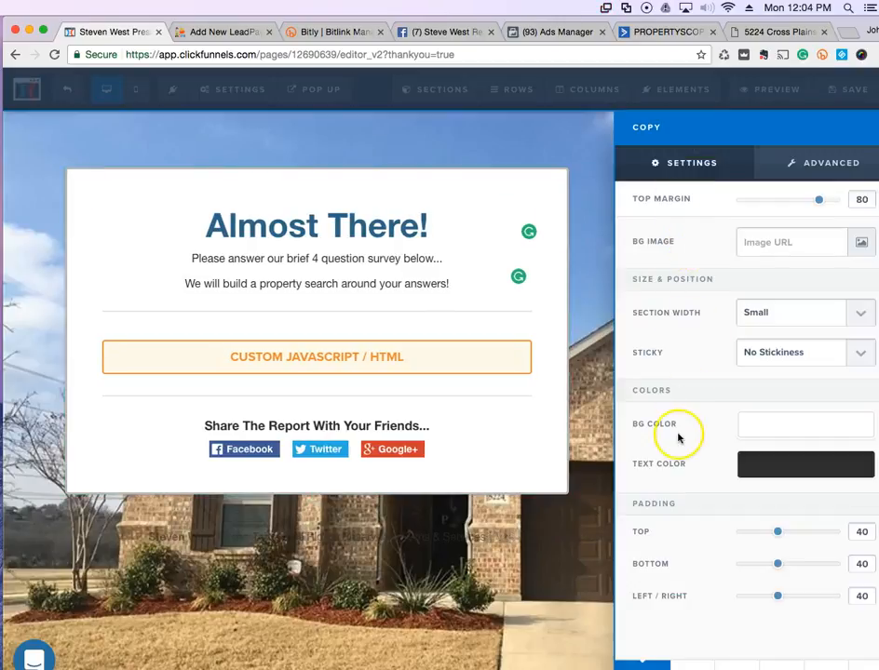
pyautogui.click(786, 432)
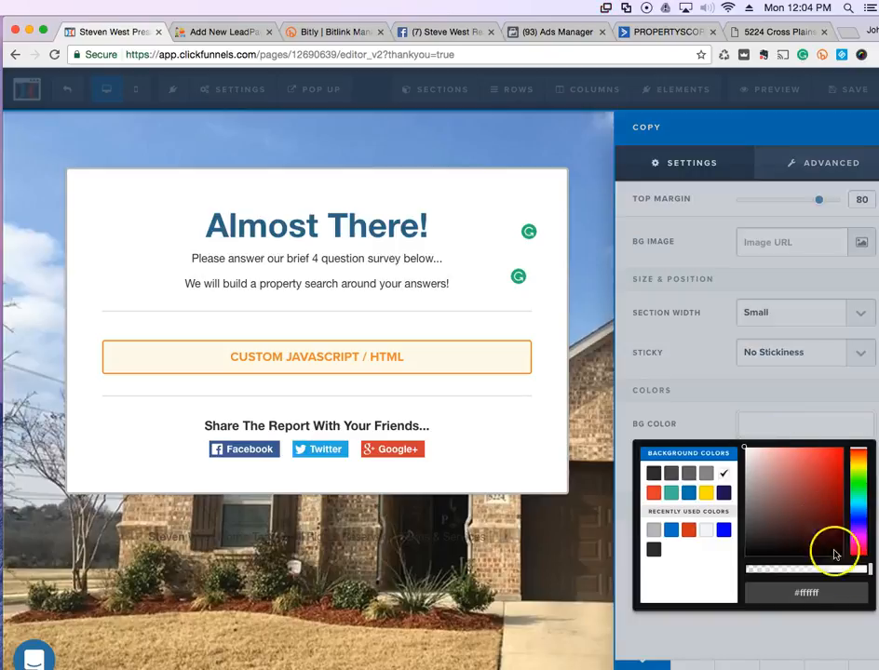
pyautogui.moveTo(870, 575); pyautogui.dragTo(845, 575)
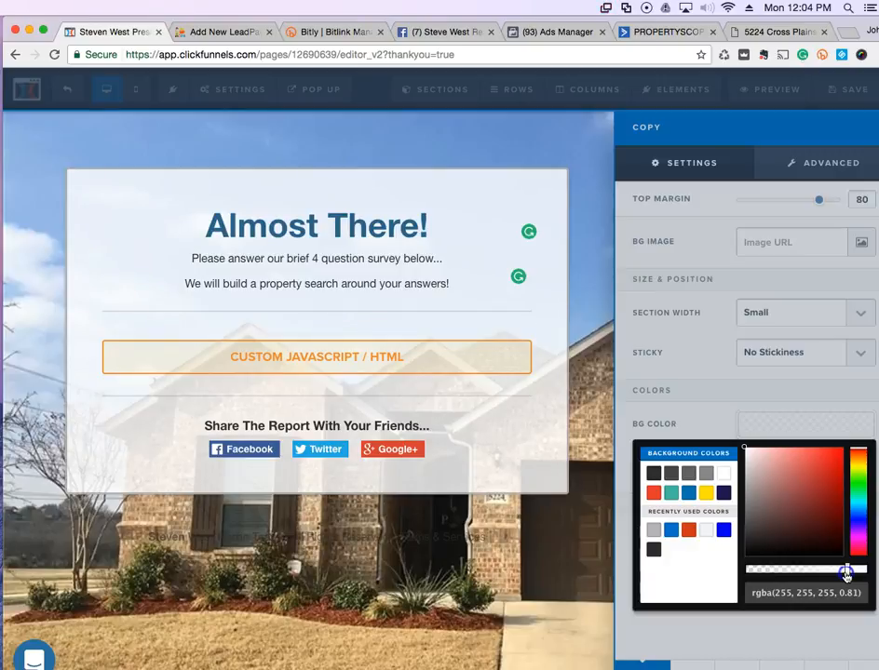
pyautogui.click(553, 570)
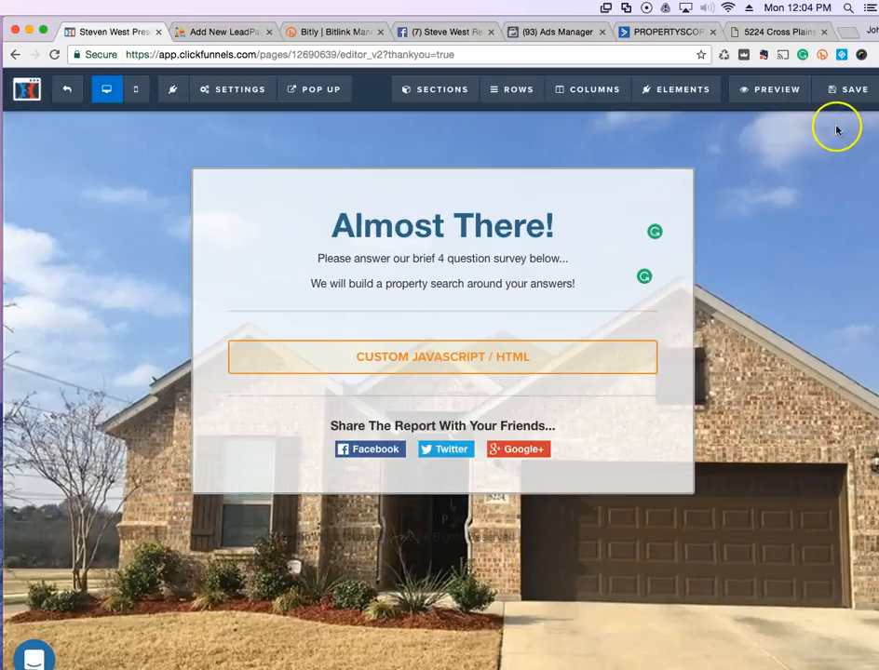
# Save the page and open it in a live preview.
pyautogui.click(825, 96)
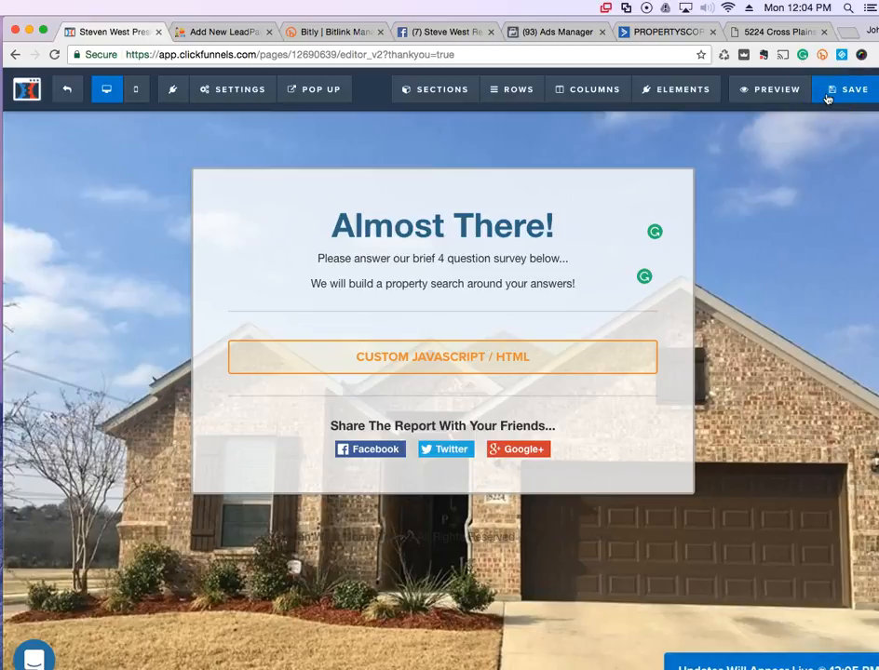
pyautogui.click(763, 94)
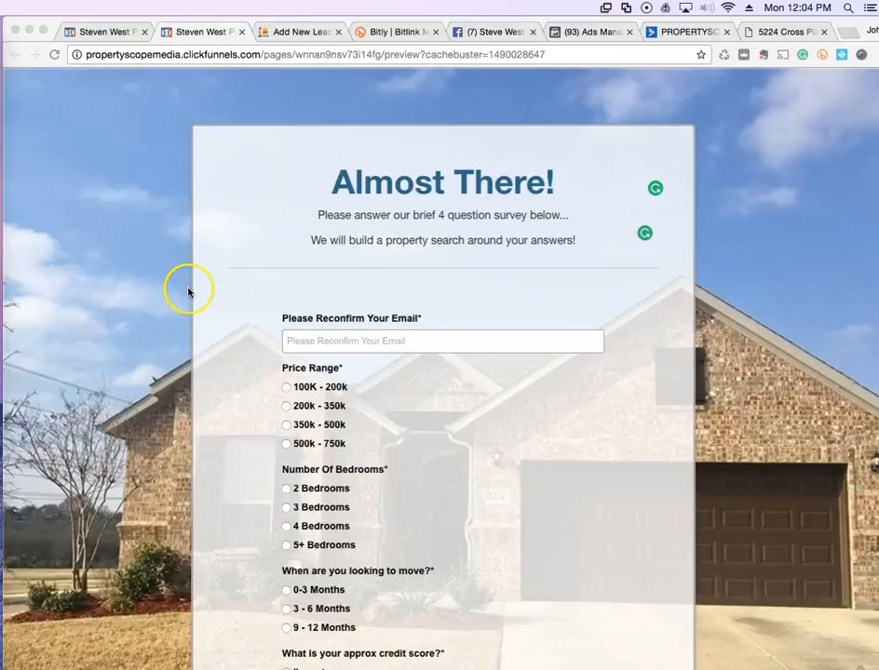
pyautogui.click(189, 289)
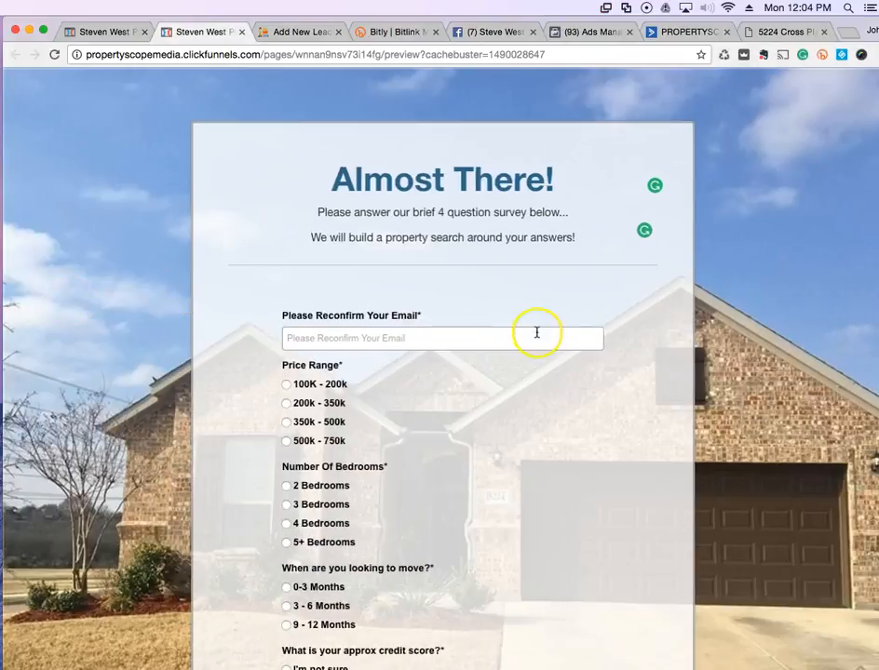
# Check the survey fields (email, price range, bedrooms, move timing, credit score), then return to the editor.
pyautogui.scroll(-1, 536, 333)
pyautogui.click(328, 302)
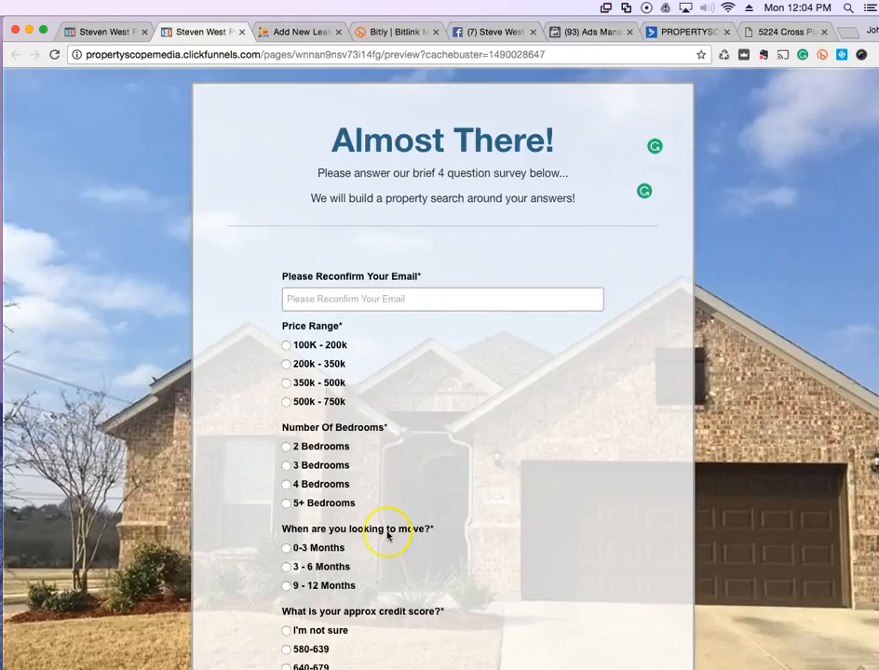
pyautogui.scroll(-3, 387, 536)
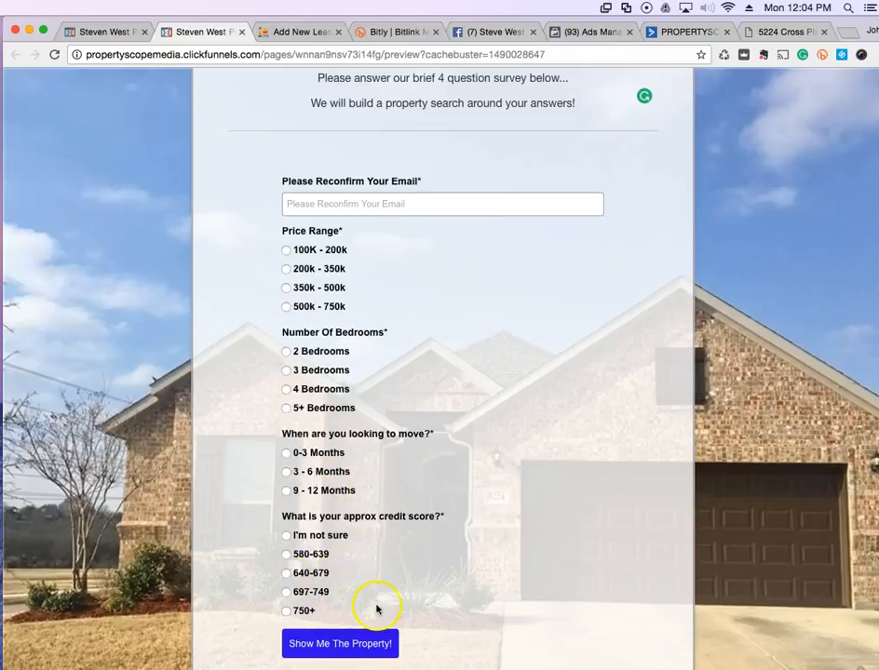
pyautogui.scroll(-3, 459, 610)
pyautogui.scroll(4, 459, 609)
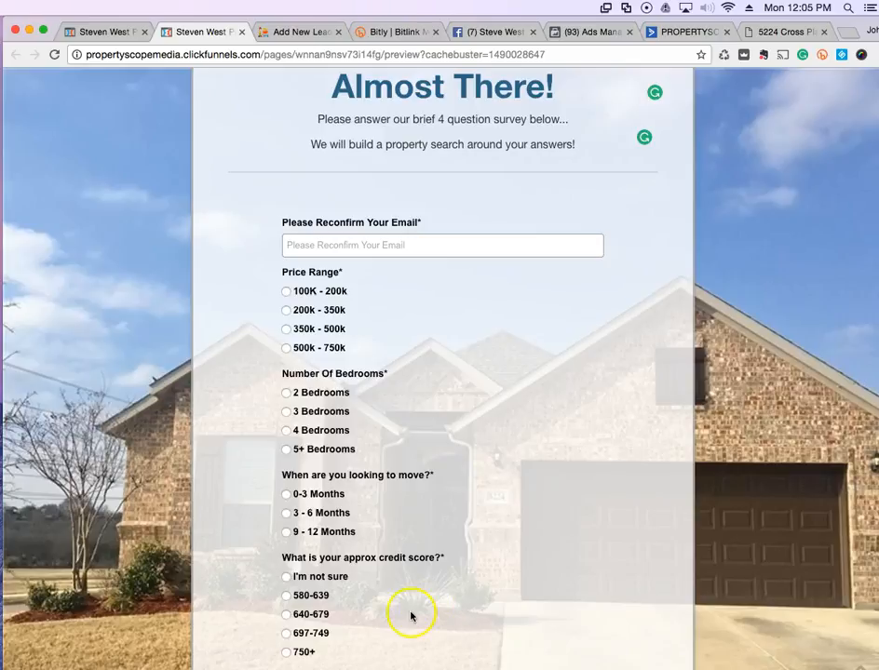
pyautogui.scroll(-1, 478, 491)
pyautogui.scroll(-2, 478, 491)
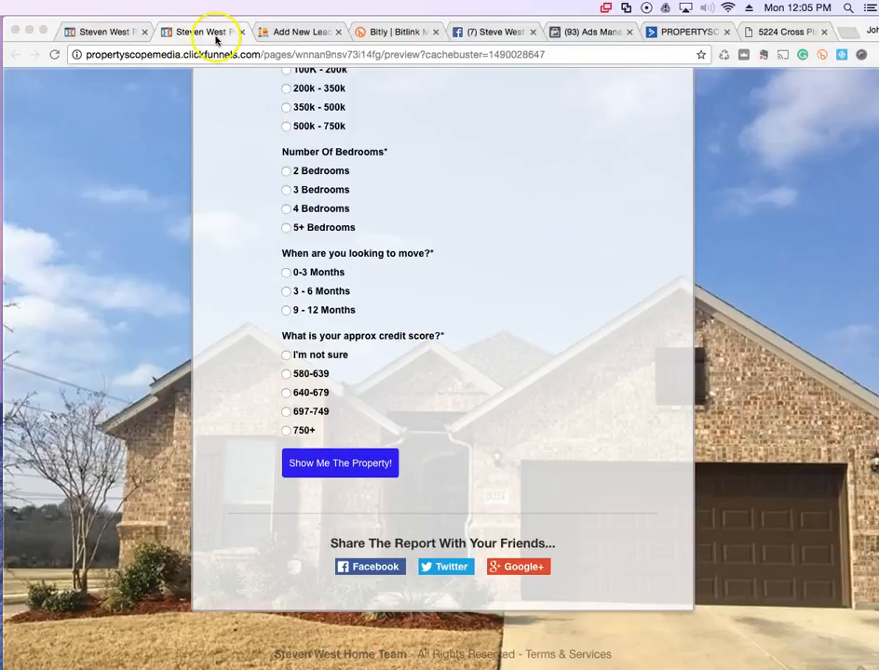
pyautogui.click(117, 33)
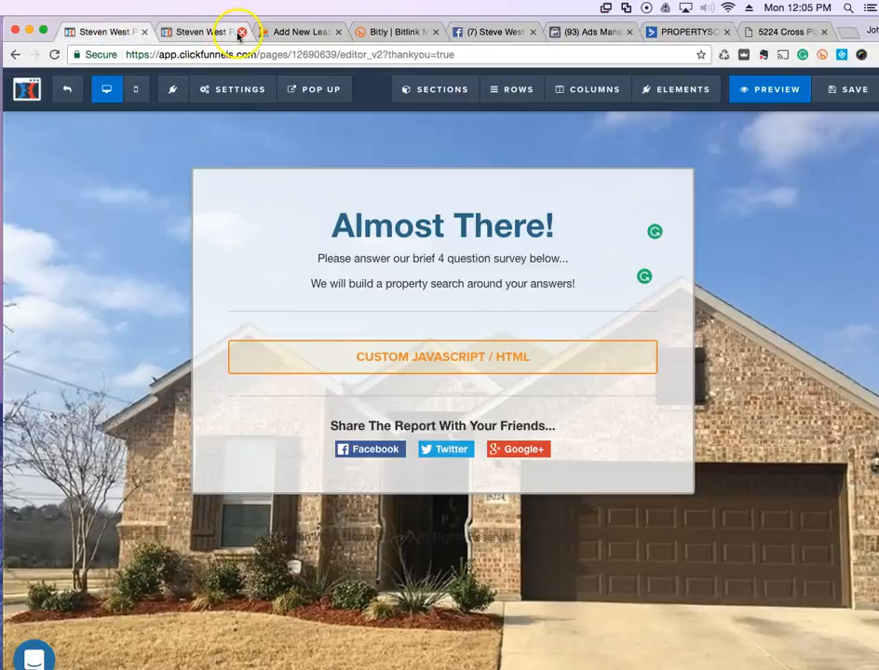
# Close the preview tab, leaving only the editor with the finished Almost There! page.
pyautogui.click(240, 33)
pyautogui.click(235, 89)
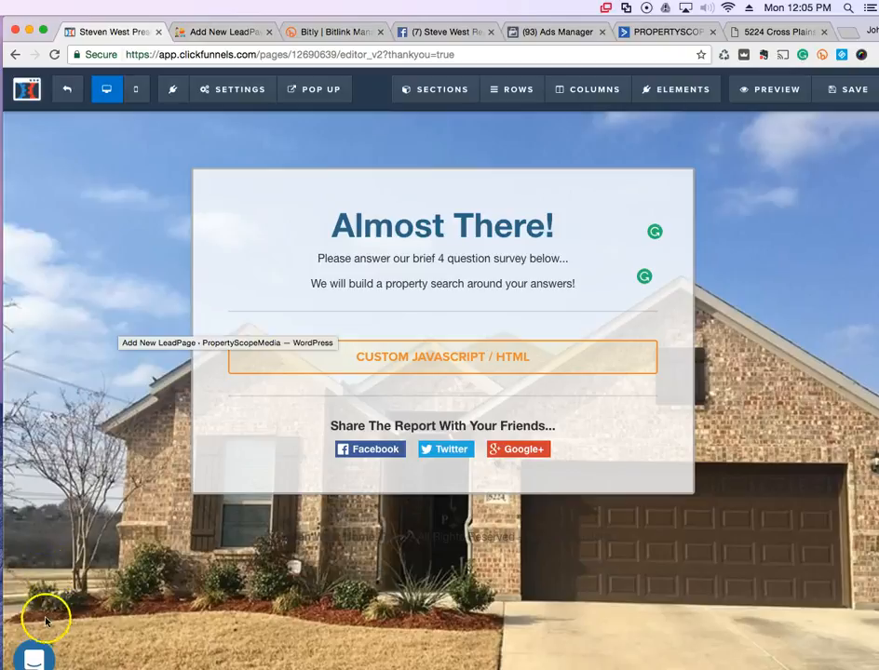
pyautogui.click(1, 668)
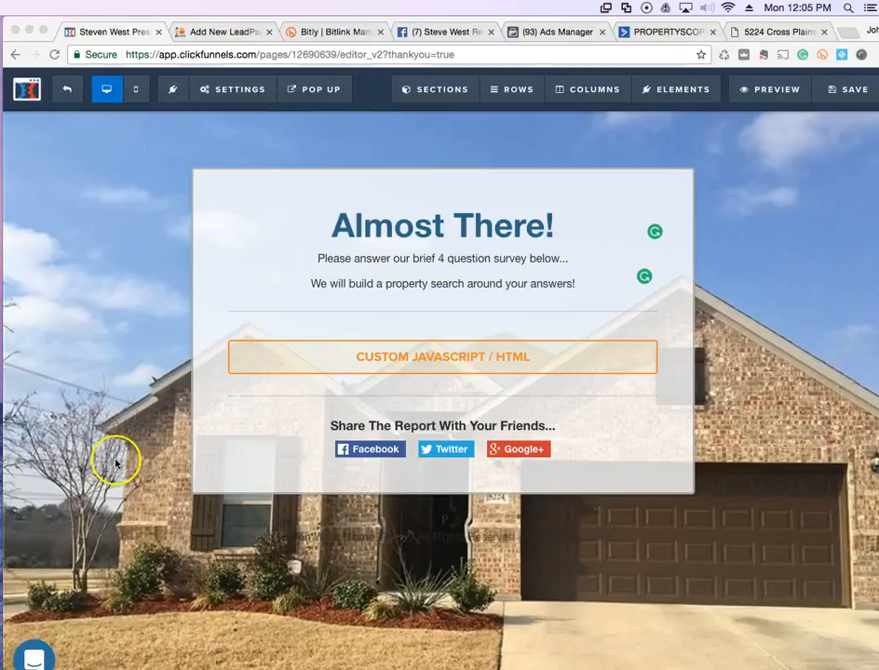